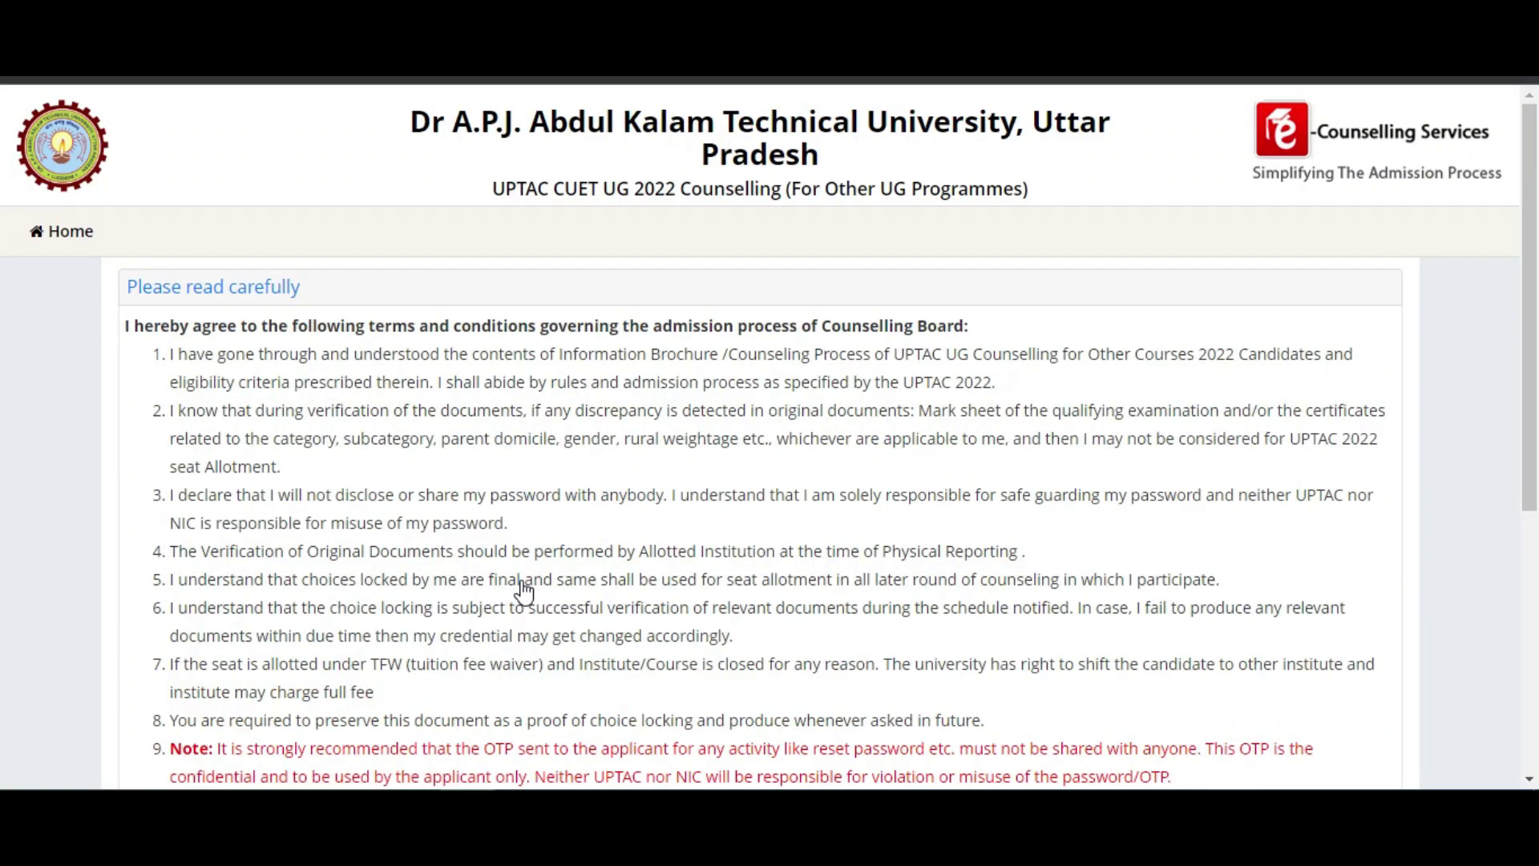
- Read through the counselling terms and accept them with the I Agree option
{"action": "scroll", "coordinate": [523, 592], "scroll_direction": "down", "scroll_amount": 4}
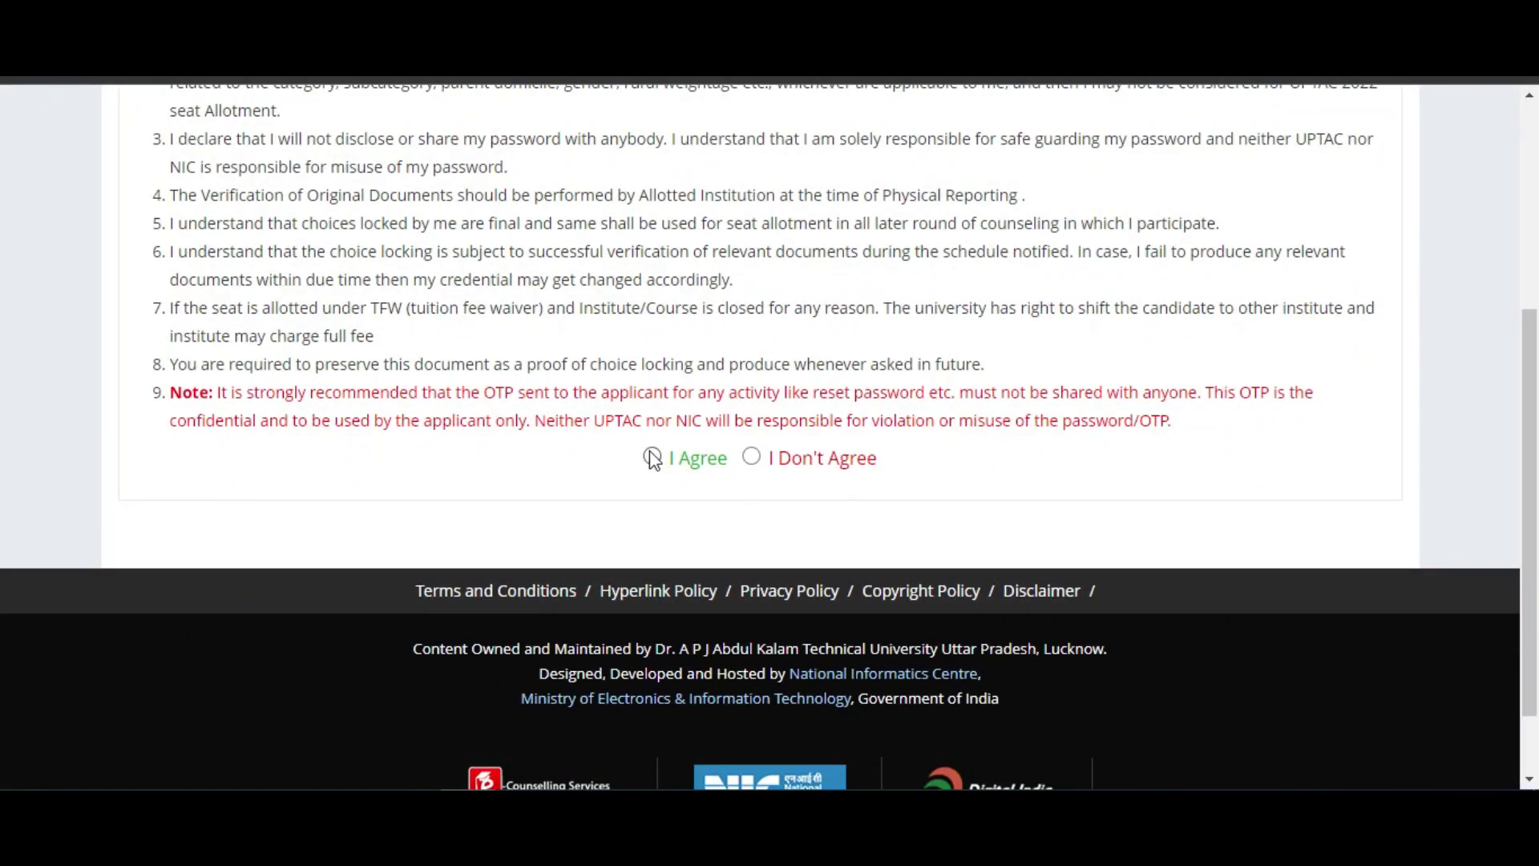
{"action": "scroll", "coordinate": [1142, 395], "scroll_direction": "up", "scroll_amount": 2}
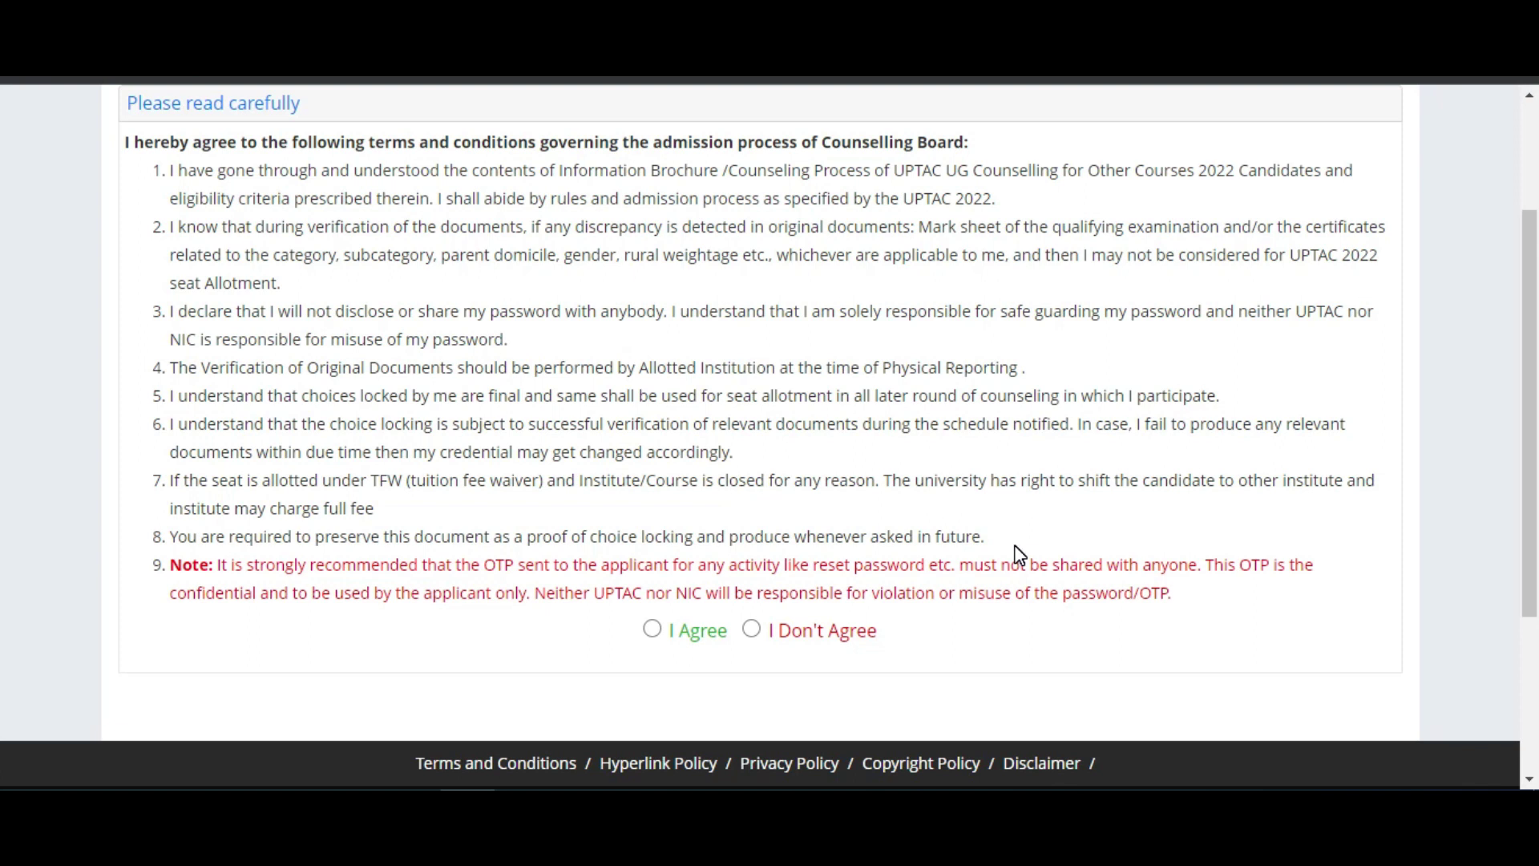
{"action": "scroll", "coordinate": [1019, 555], "scroll_direction": "down", "scroll_amount": 2}
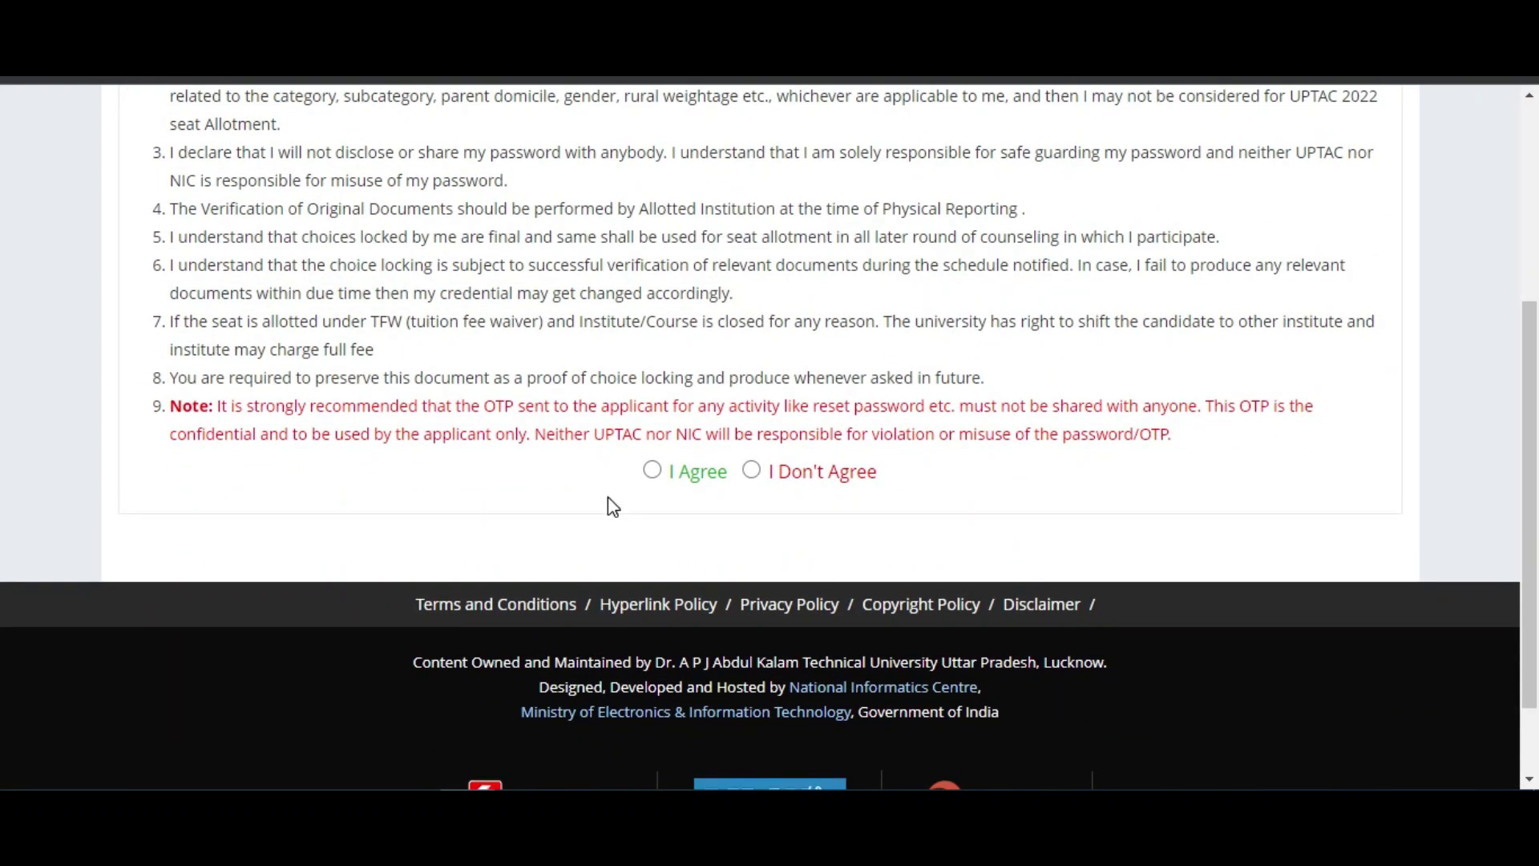
{"action": "left_click", "coordinate": [654, 473]}
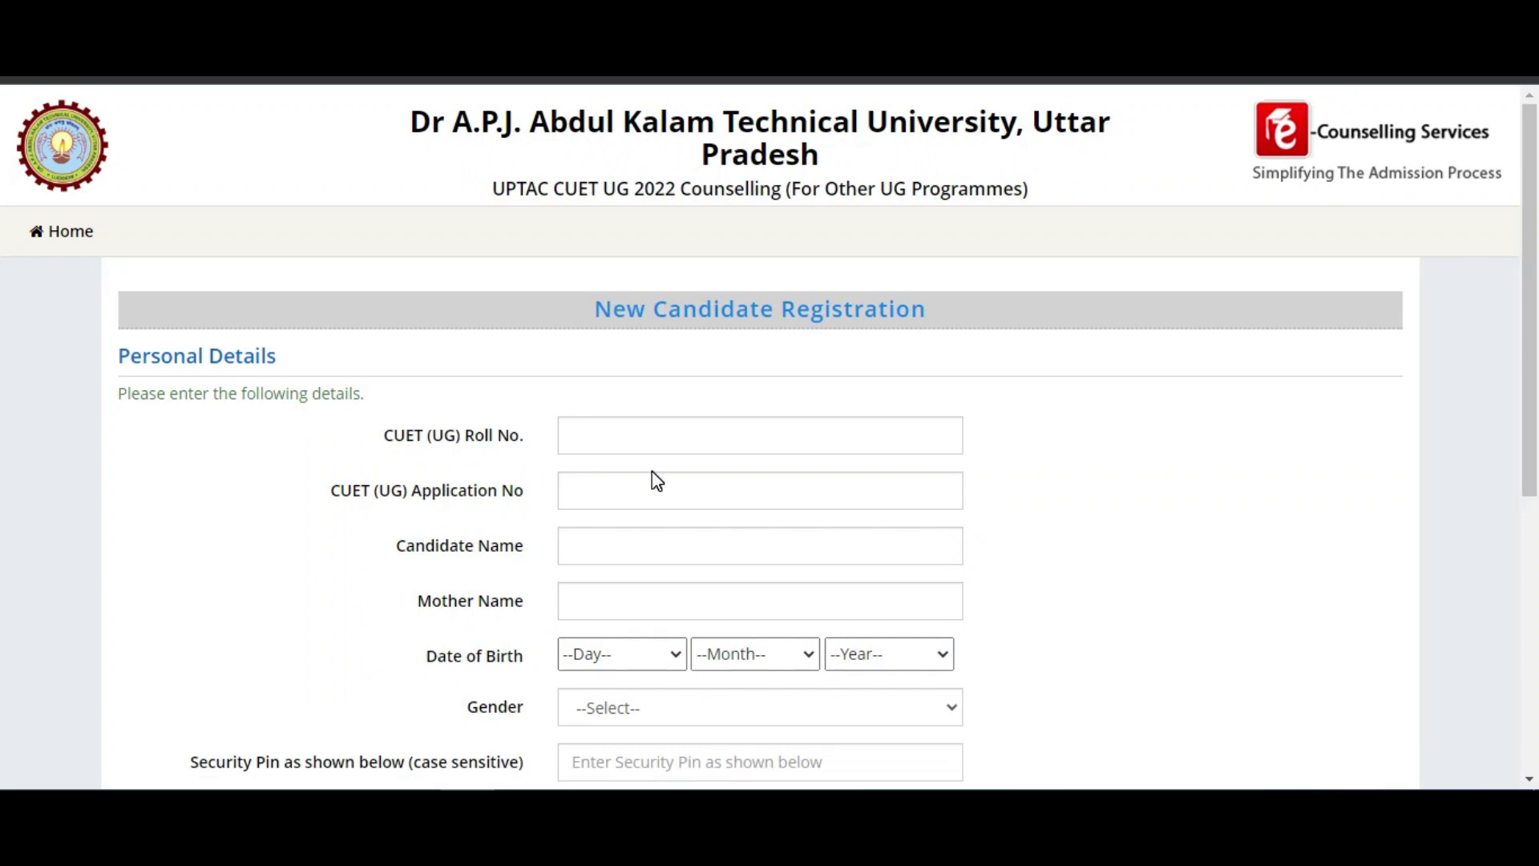
- Scroll down the New Candidate Registration form to reach the personal-details fields
{"action": "scroll", "coordinate": [1478, 503], "scroll_direction": "down", "scroll_amount": 2}
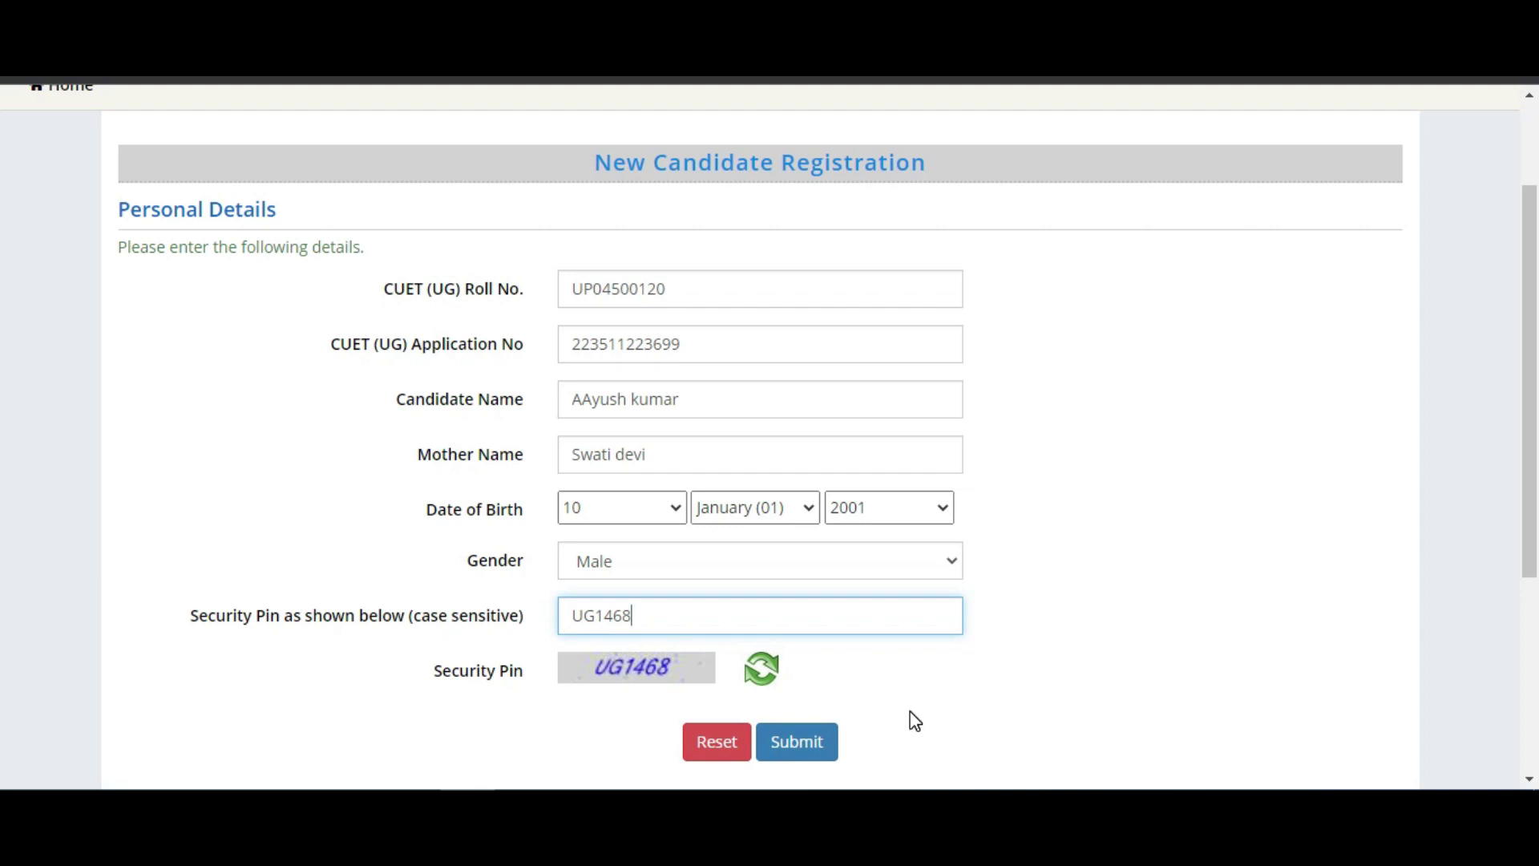
- Submit the personal details and scroll down to the mobile, e-mail and password fields
{"action": "left_click", "coordinate": [815, 741]}
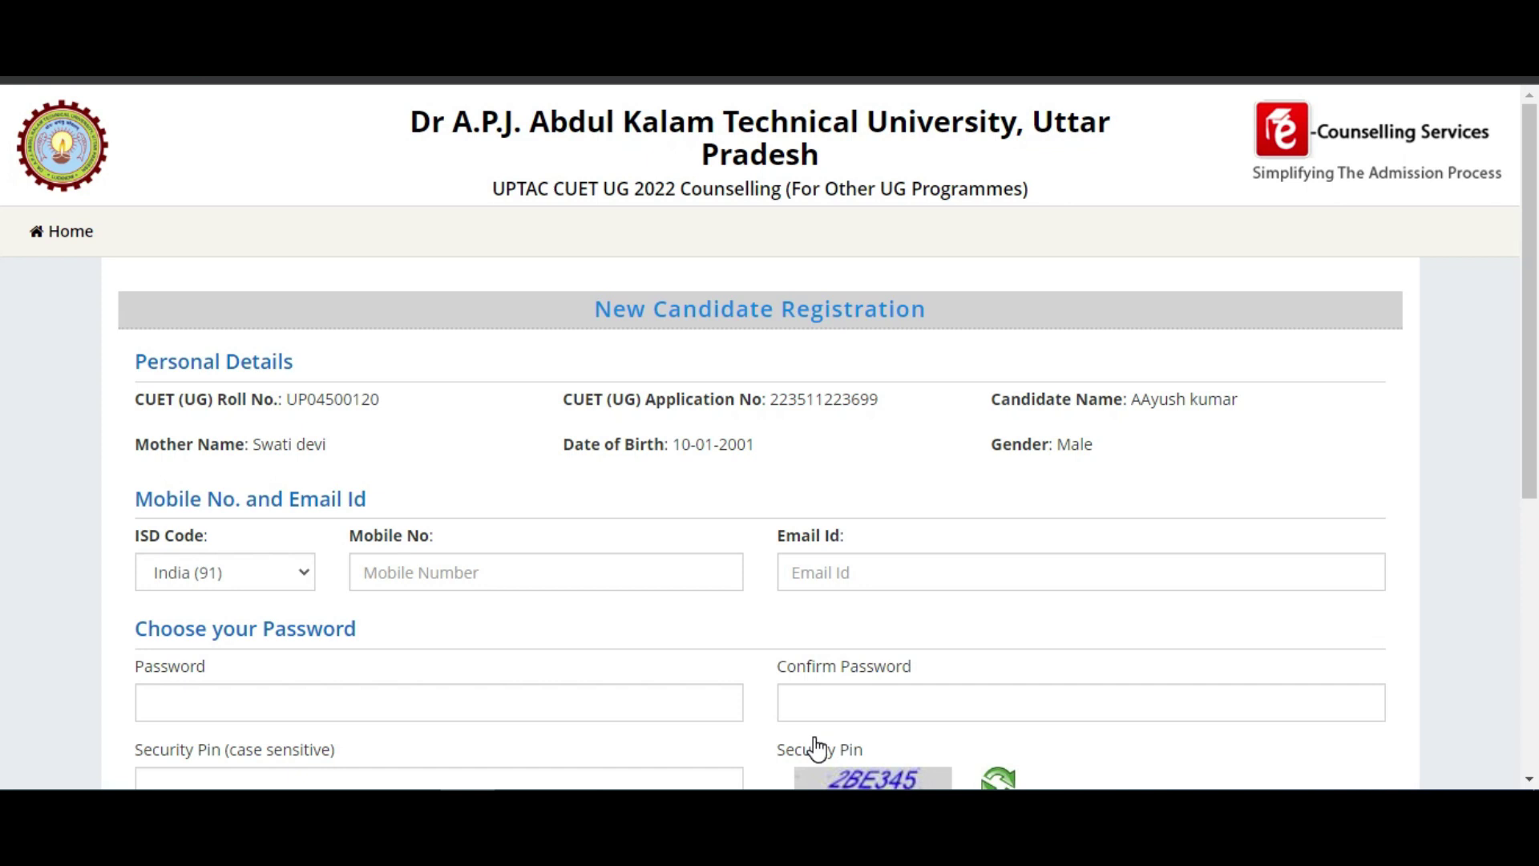
{"action": "scroll", "coordinate": [1371, 582], "scroll_direction": "down", "scroll_amount": 1}
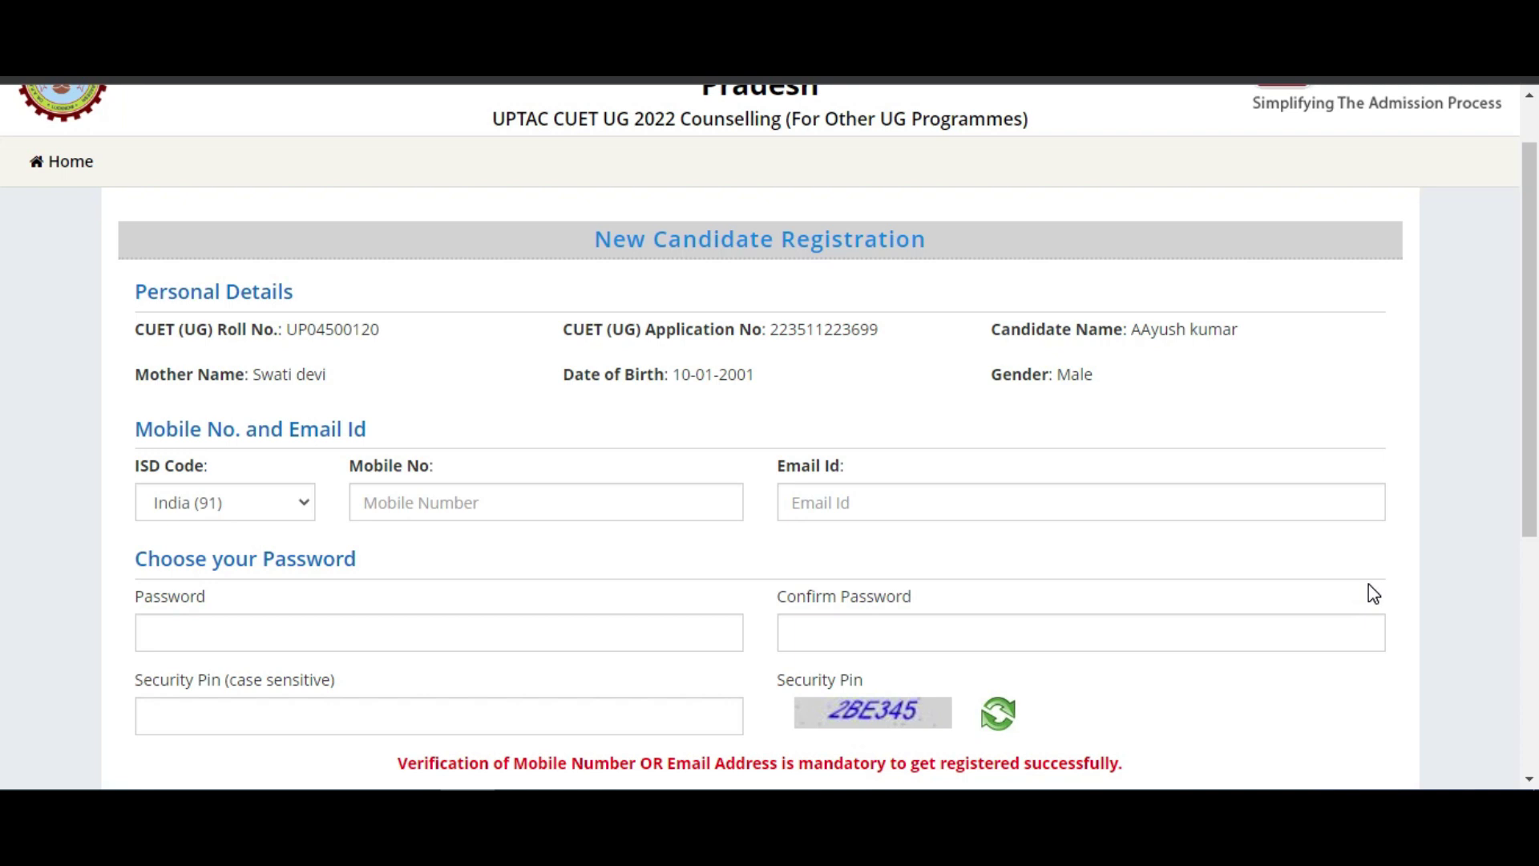
{"action": "scroll", "coordinate": [1368, 584], "scroll_direction": "down", "scroll_amount": 2}
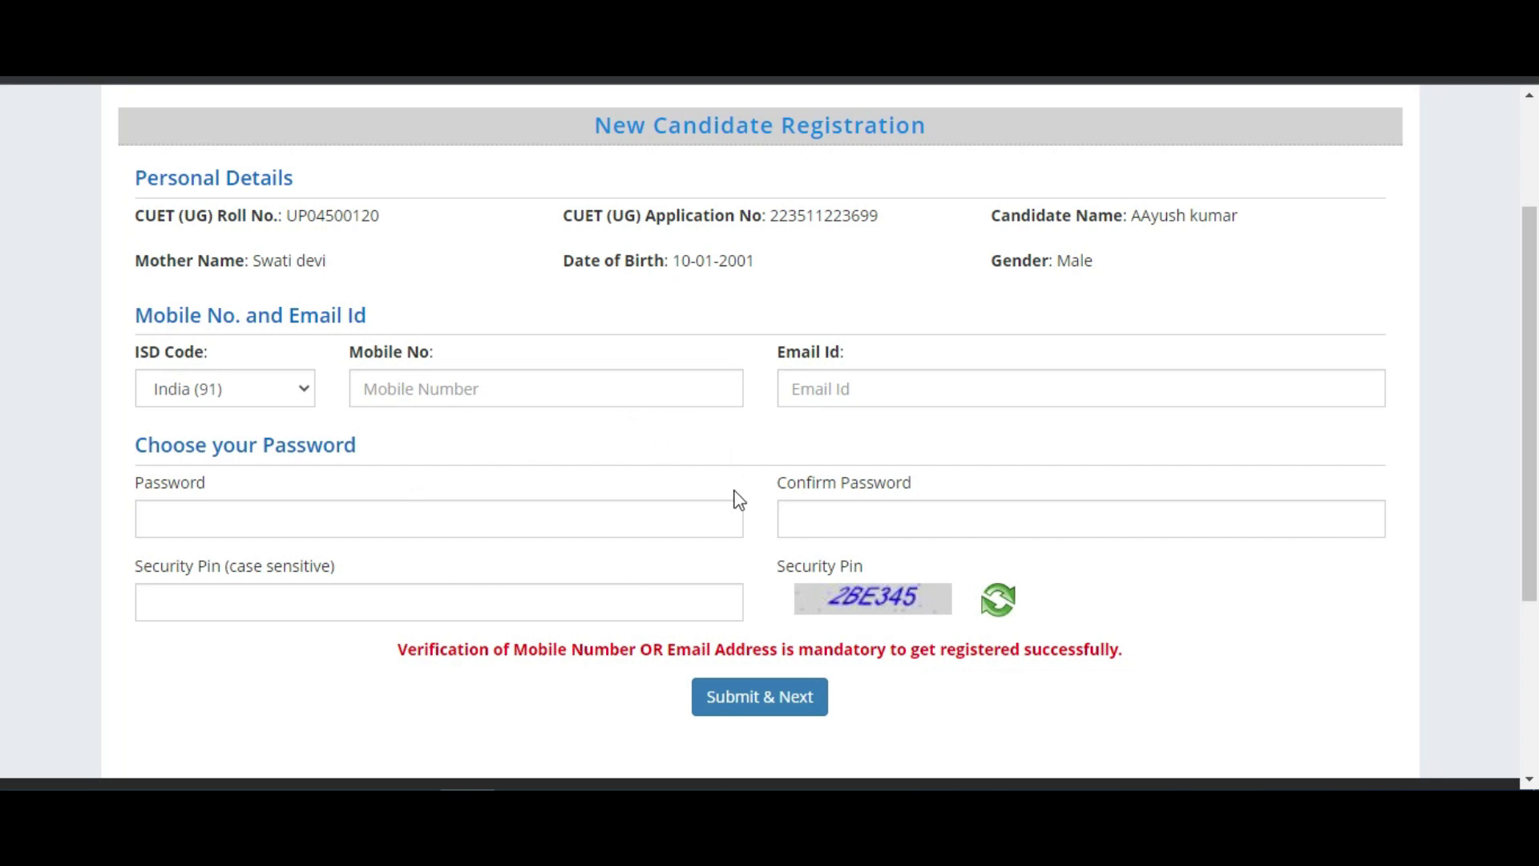
- Enter the account password, then type the verification code in the OTP window
{"action": "left_click", "coordinate": [637, 524]}
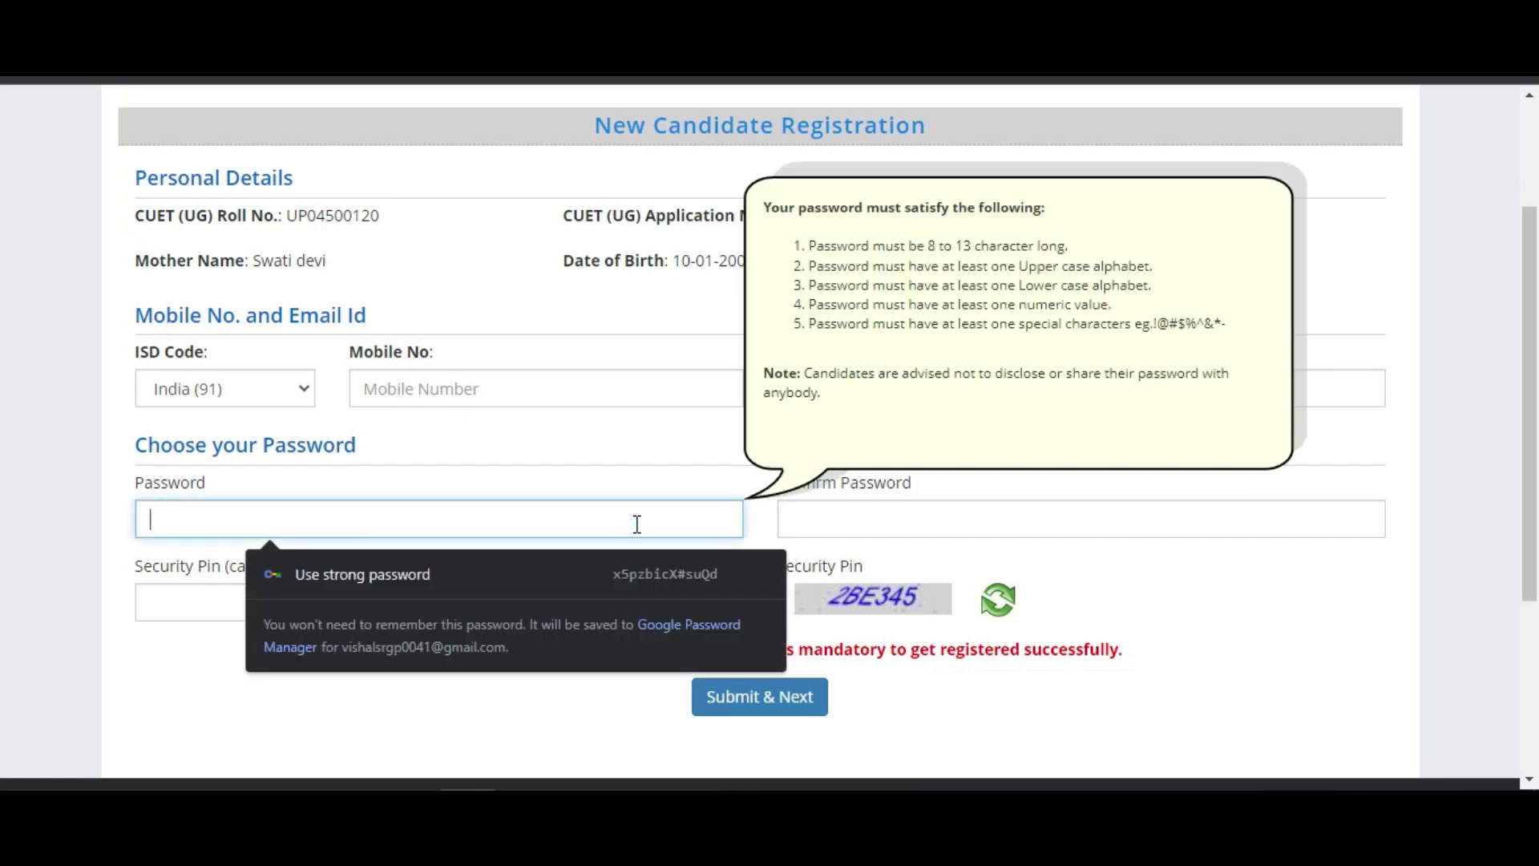
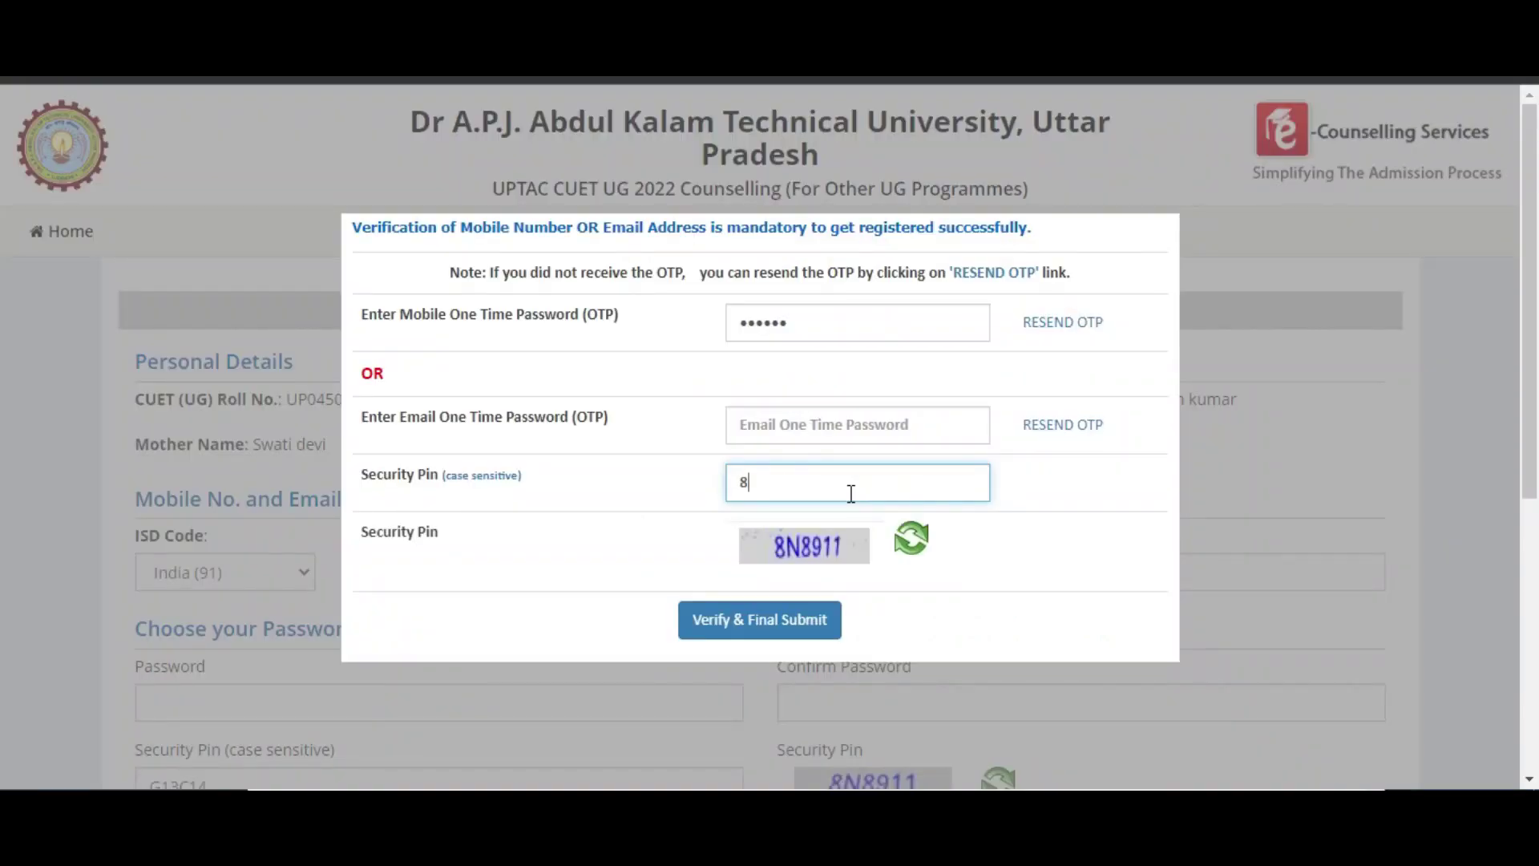
- Verify the OTP with Verify & Final Submit, then scroll the dashboard to the success message
{"action": "left_click", "coordinate": [766, 628]}
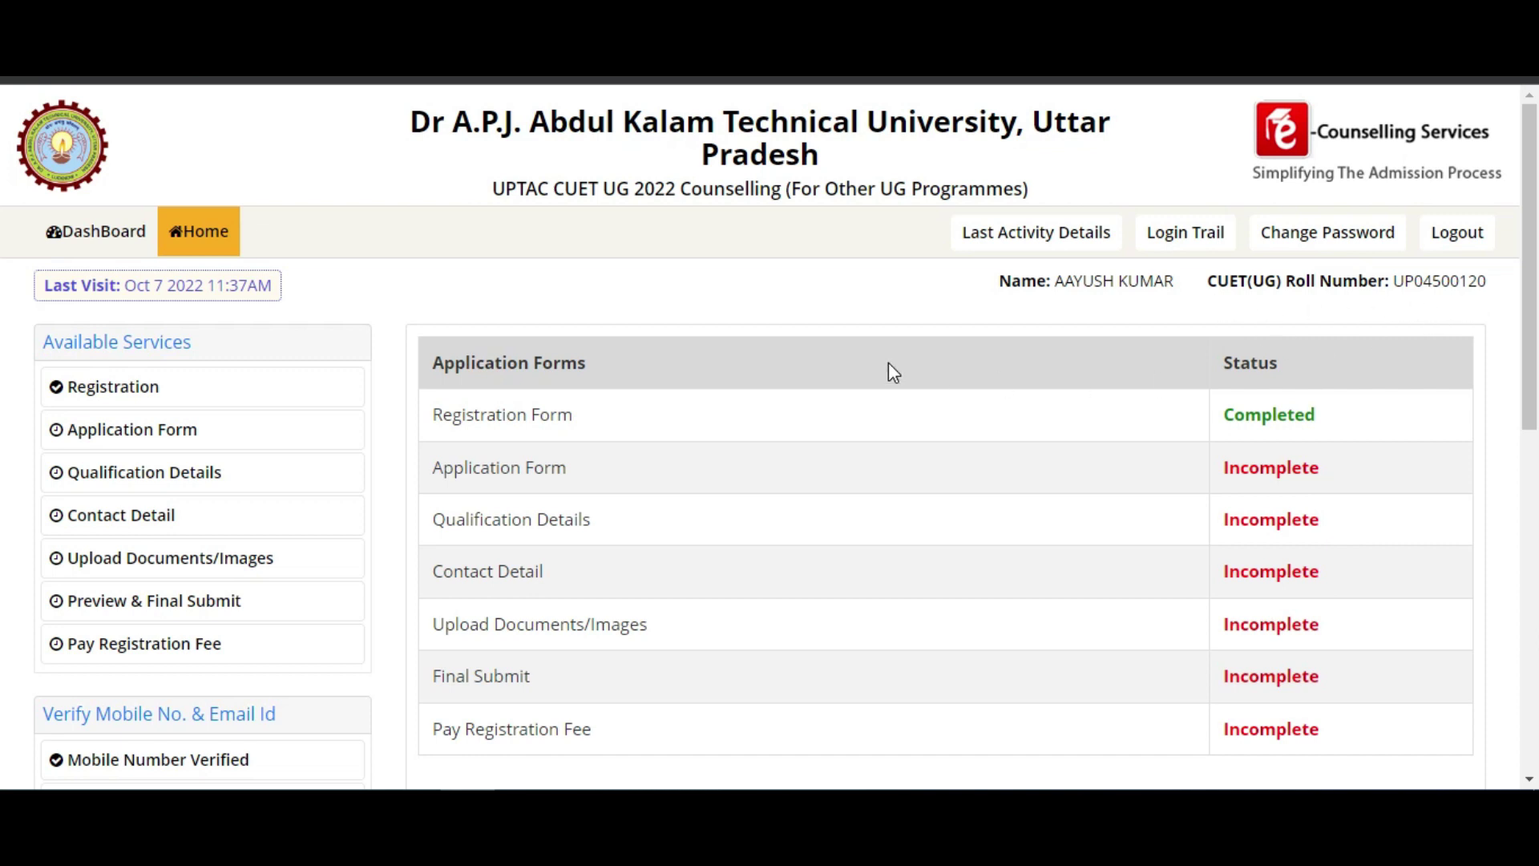
{"action": "scroll", "coordinate": [889, 362], "scroll_direction": "down", "scroll_amount": 2}
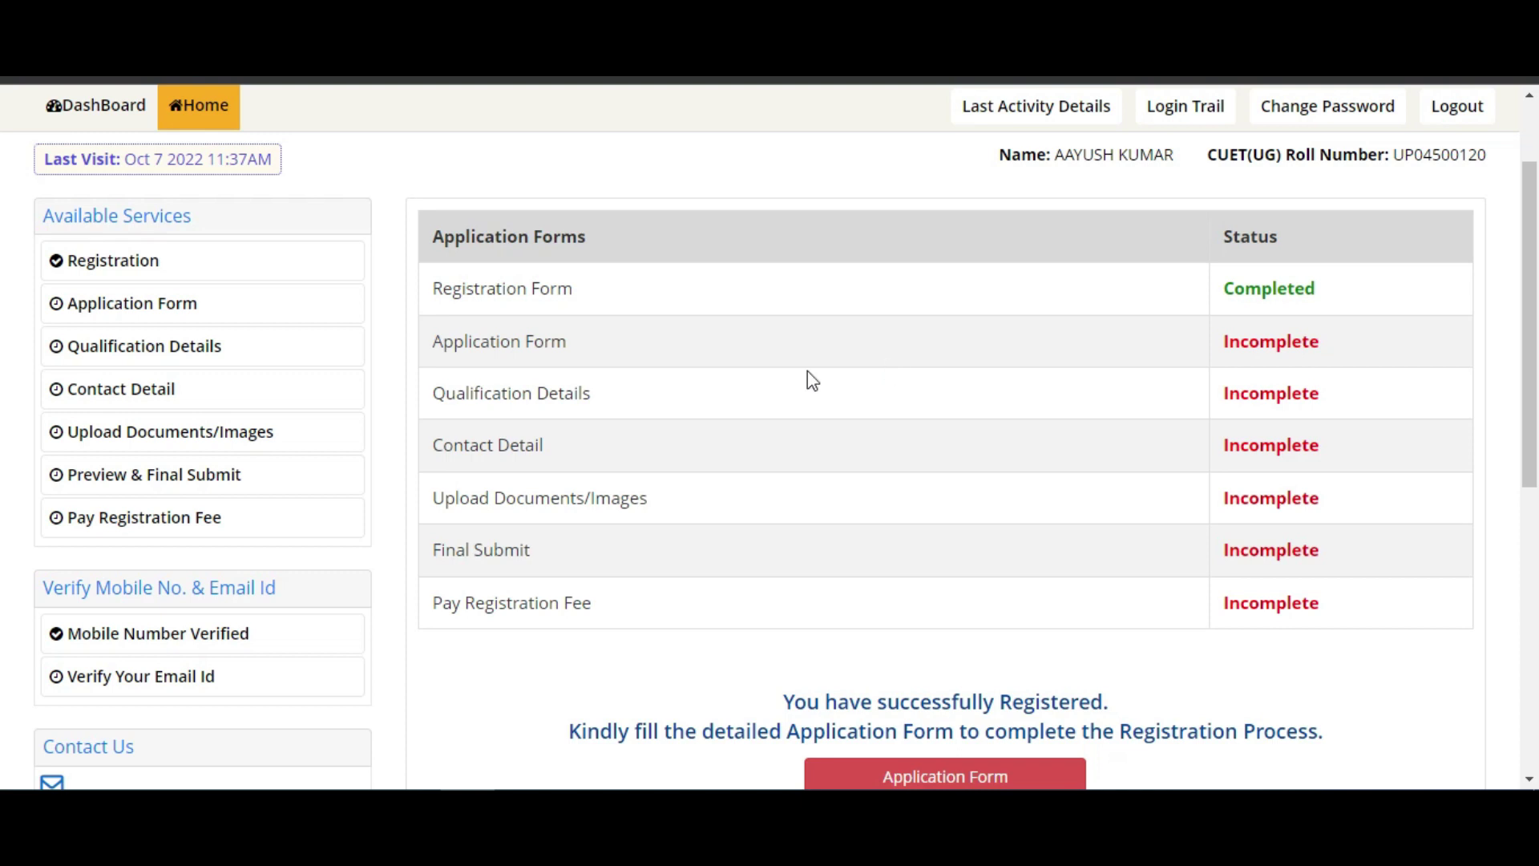
- Open the Application Form and set exam state and domicile to Uttar Pradesh, category General
{"action": "left_click", "coordinate": [111, 314]}
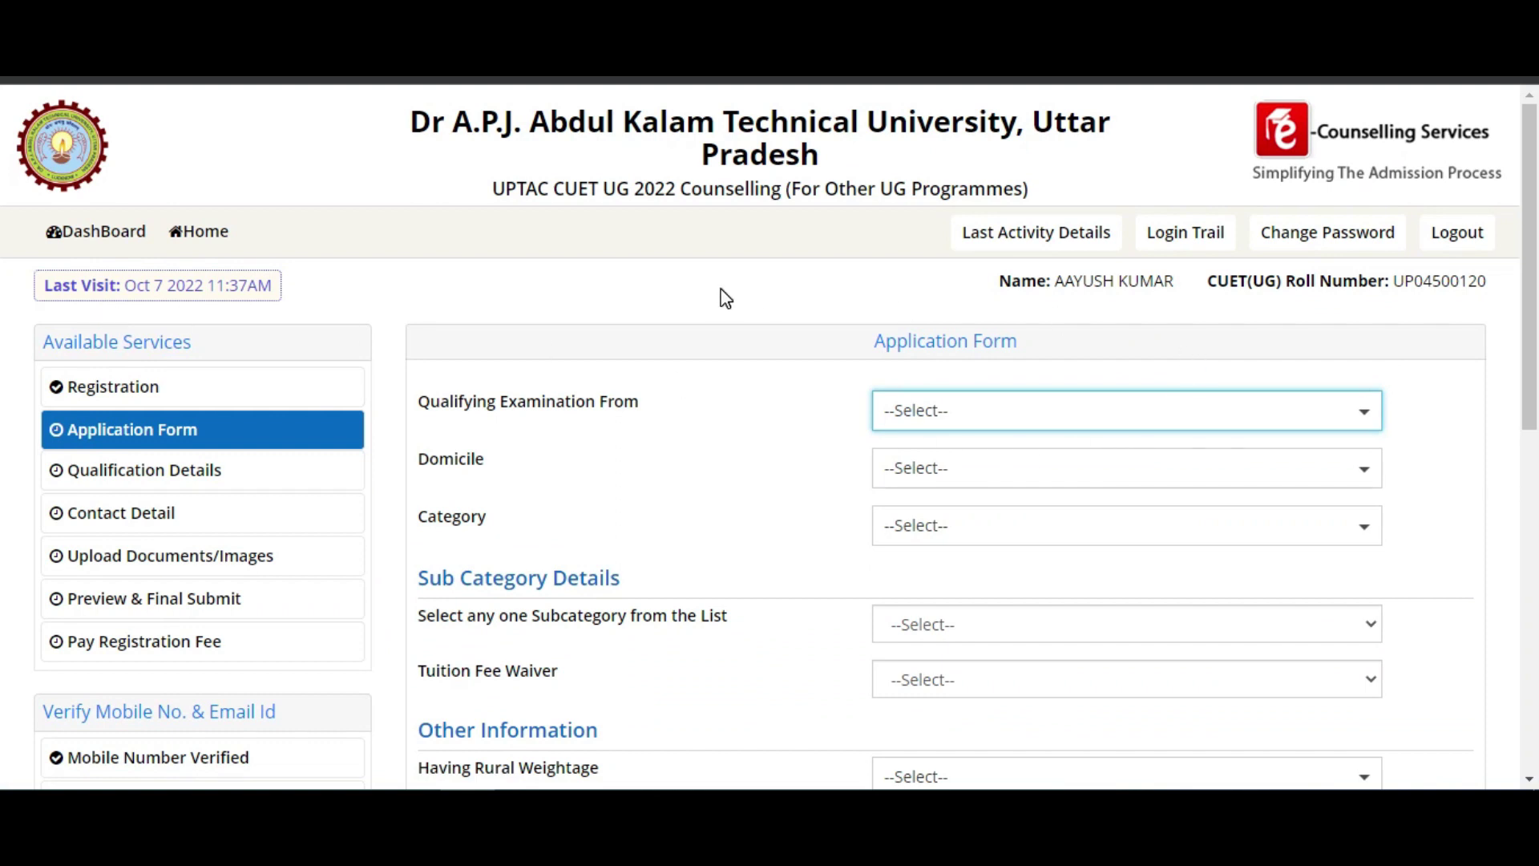
{"action": "scroll", "coordinate": [726, 298], "scroll_direction": "down", "scroll_amount": 2}
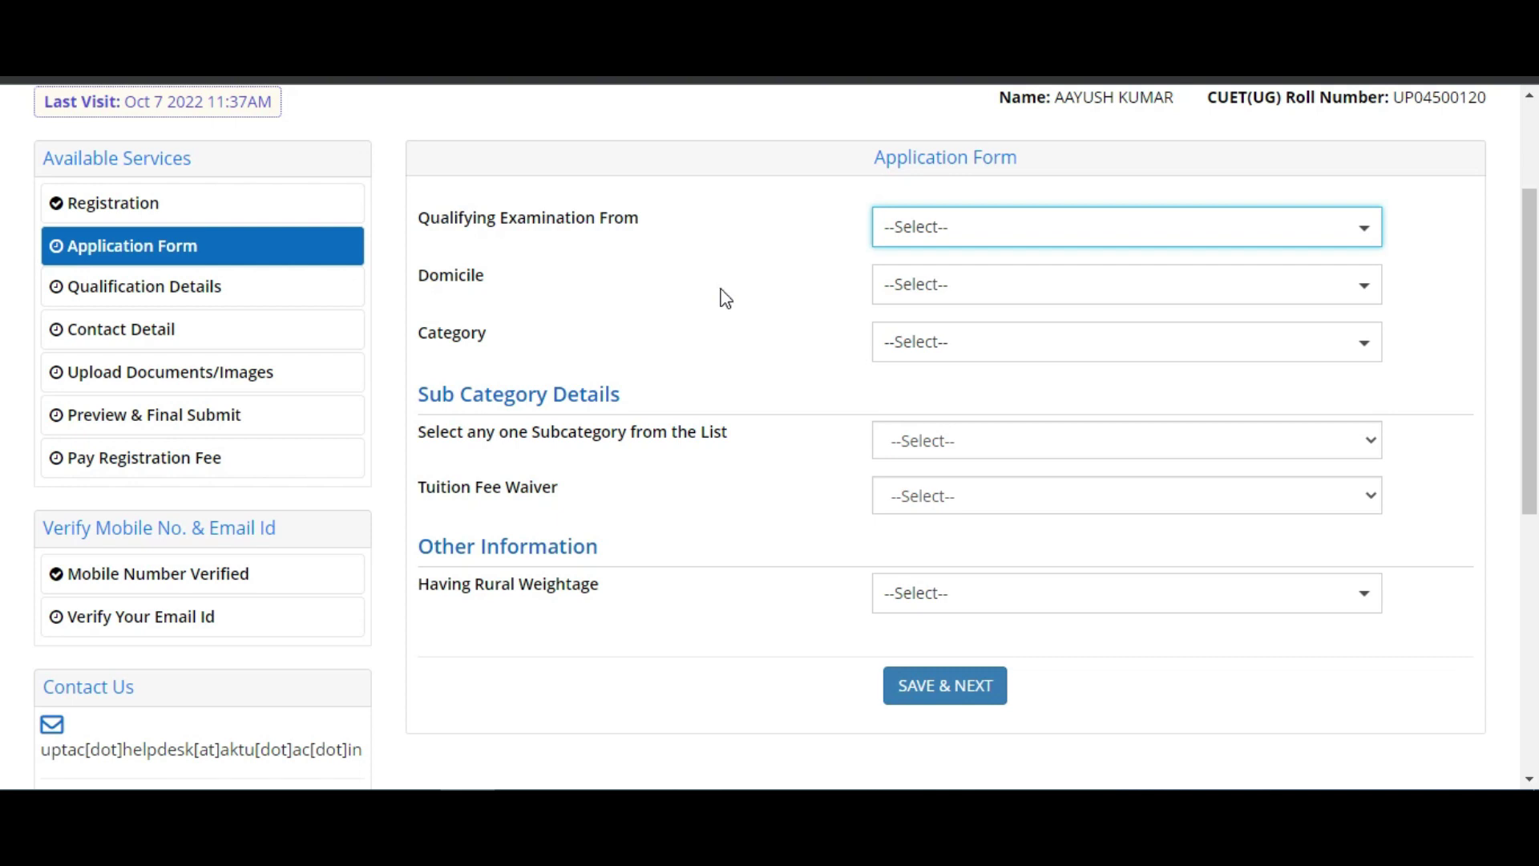
{"action": "left_click", "coordinate": [1240, 233]}
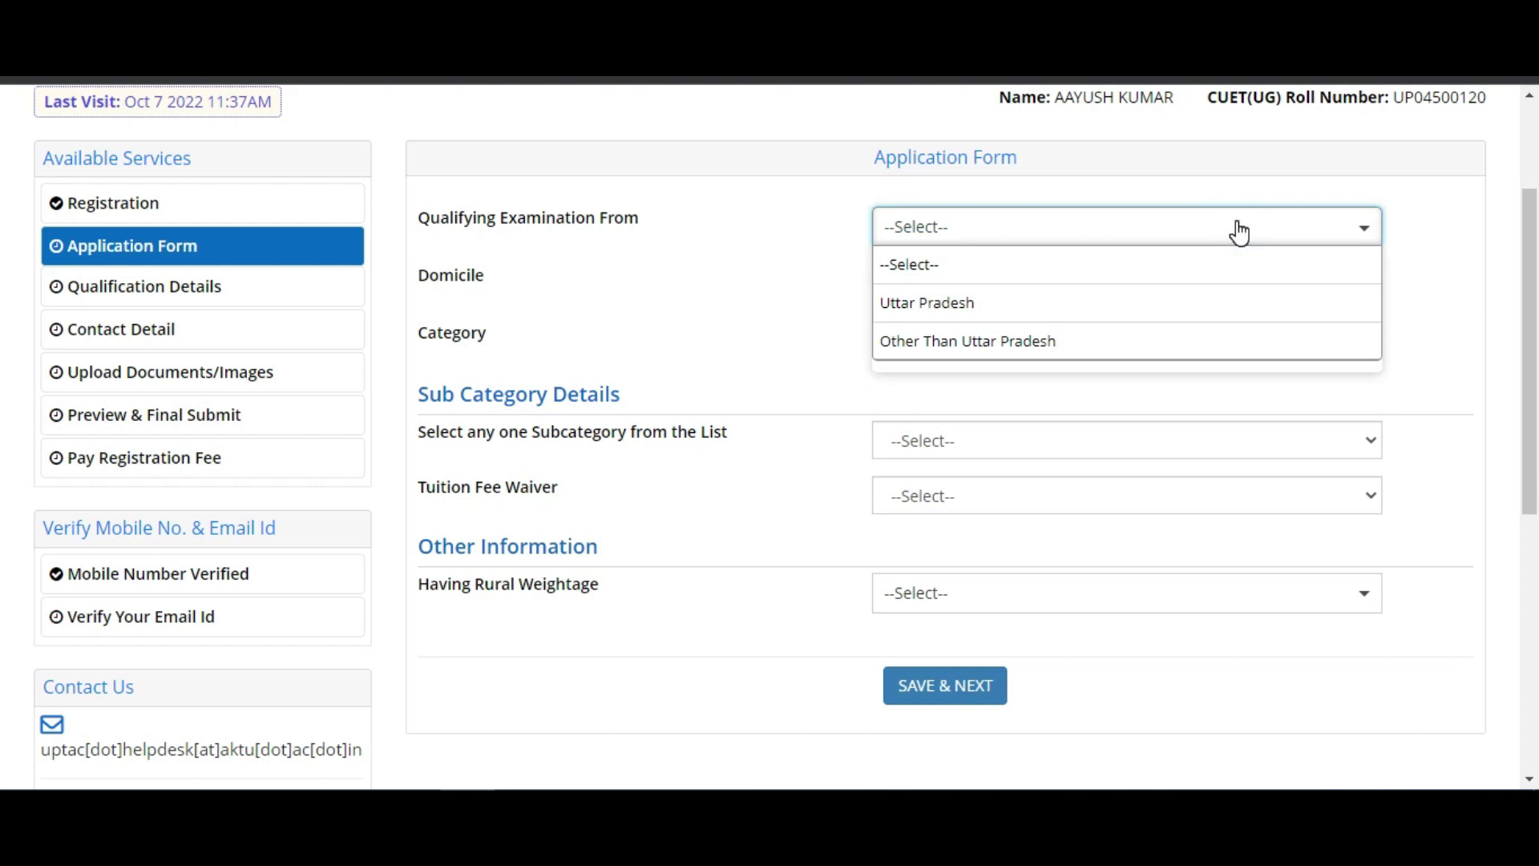
{"action": "left_click", "coordinate": [1177, 302]}
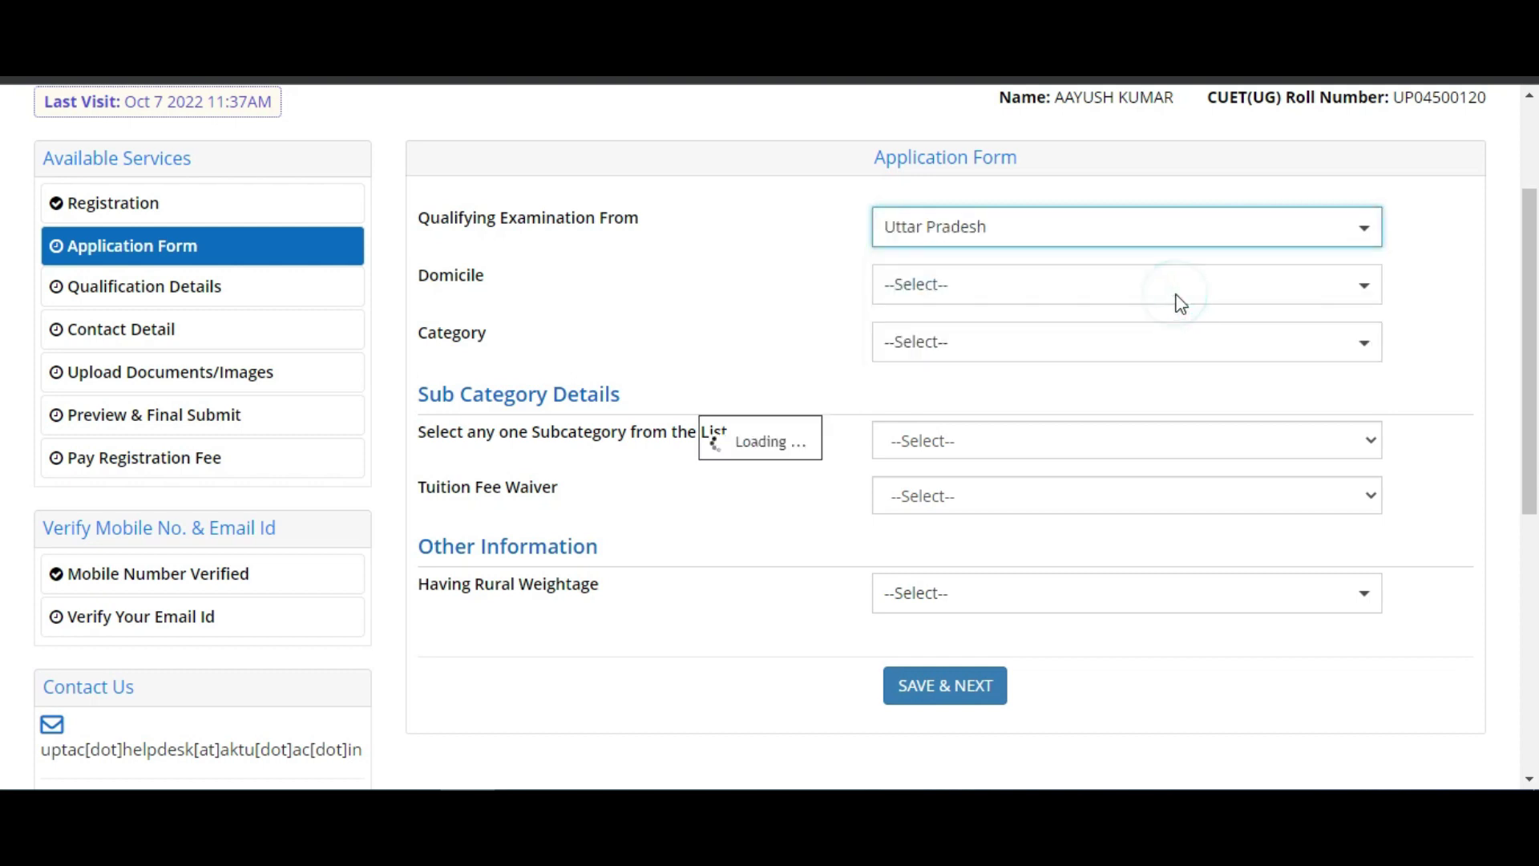
{"action": "left_click", "coordinate": [1222, 293]}
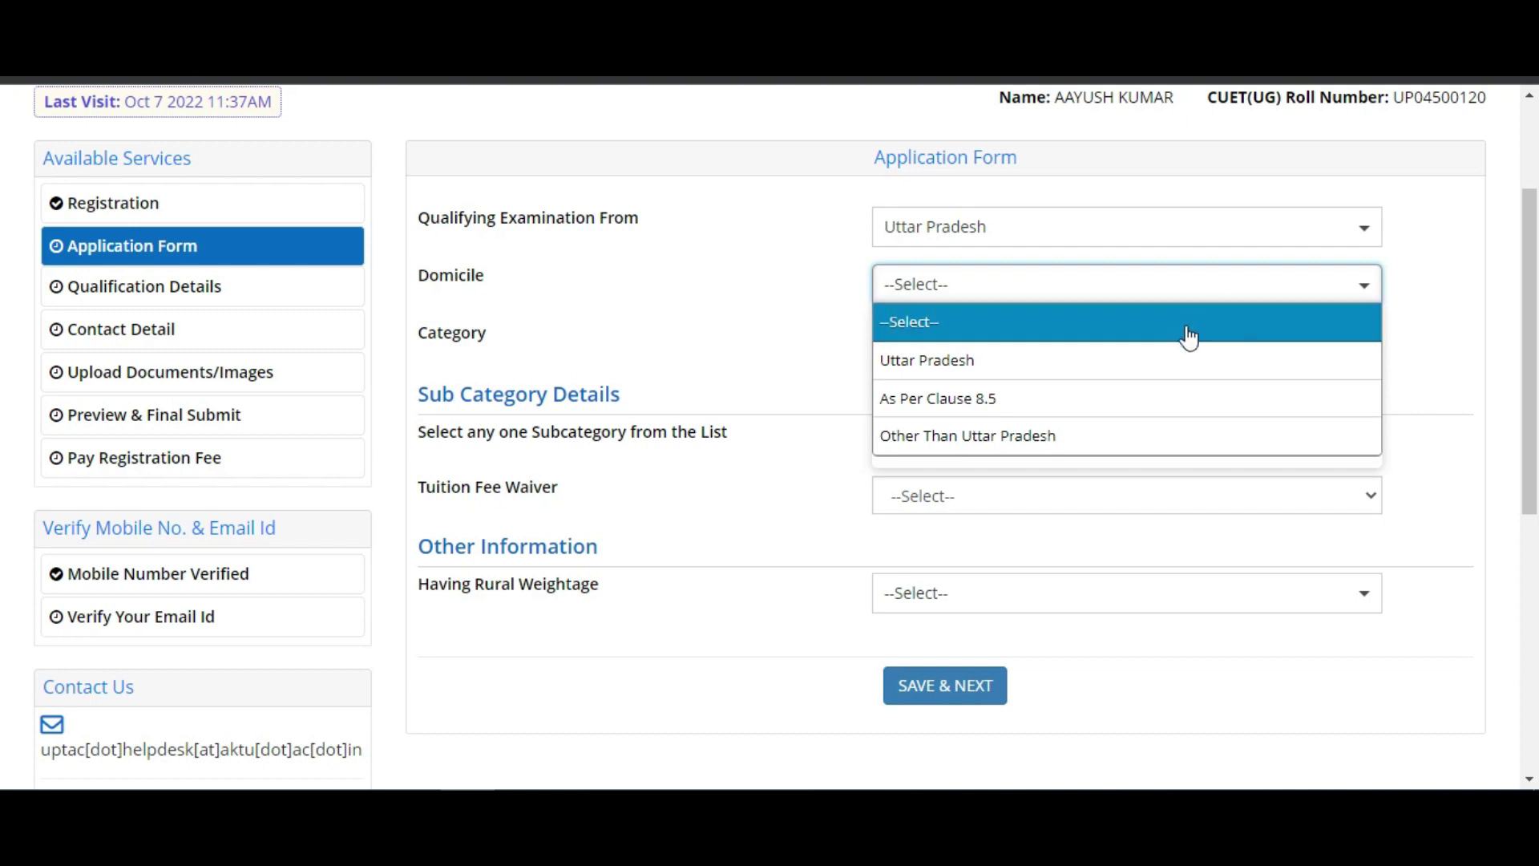
{"action": "left_click", "coordinate": [1169, 353]}
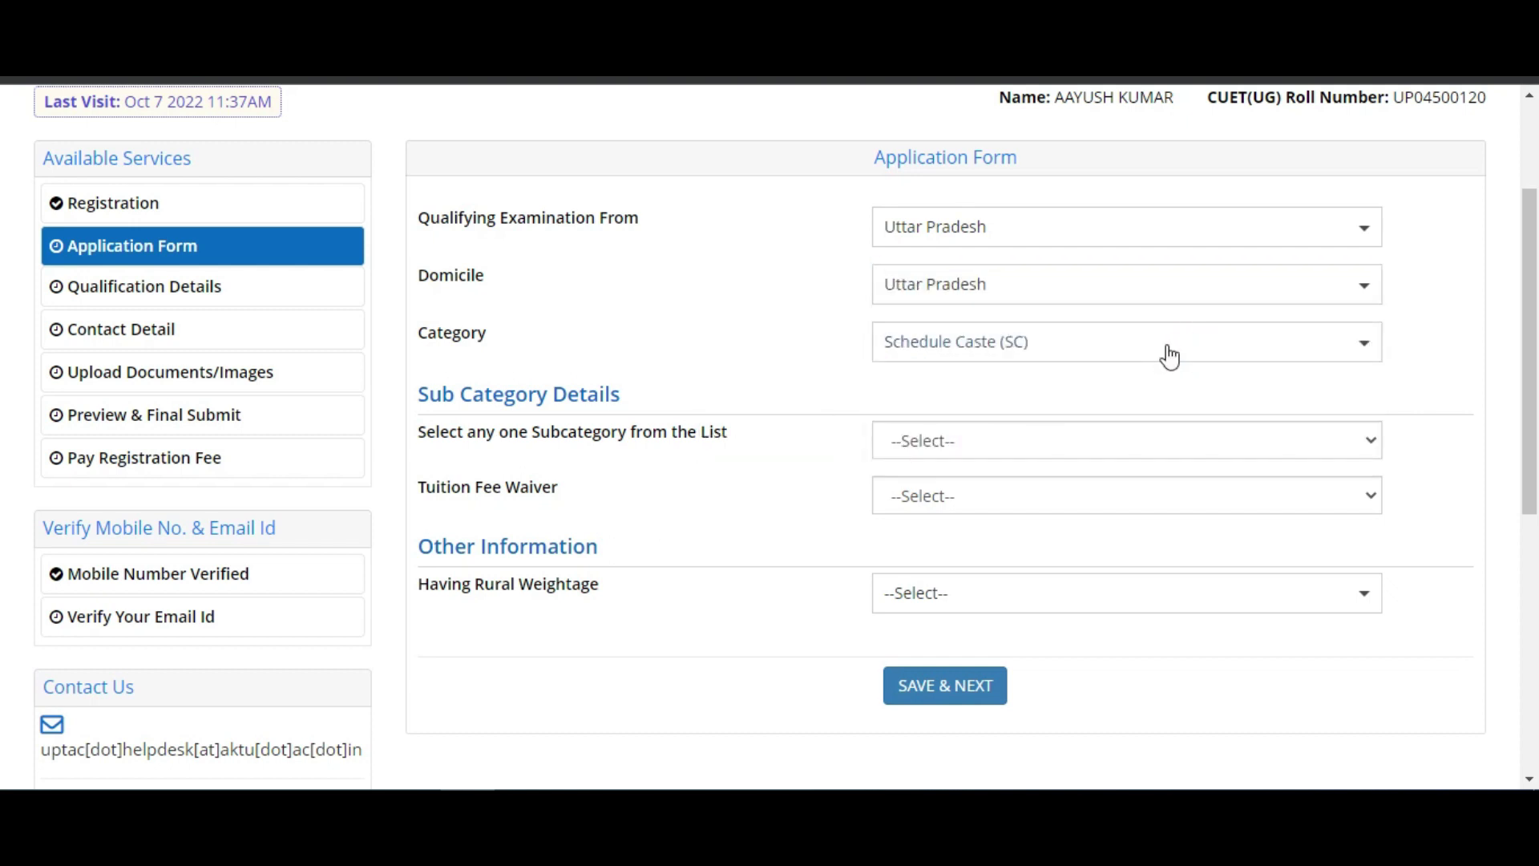
{"action": "left_click", "coordinate": [1169, 343]}
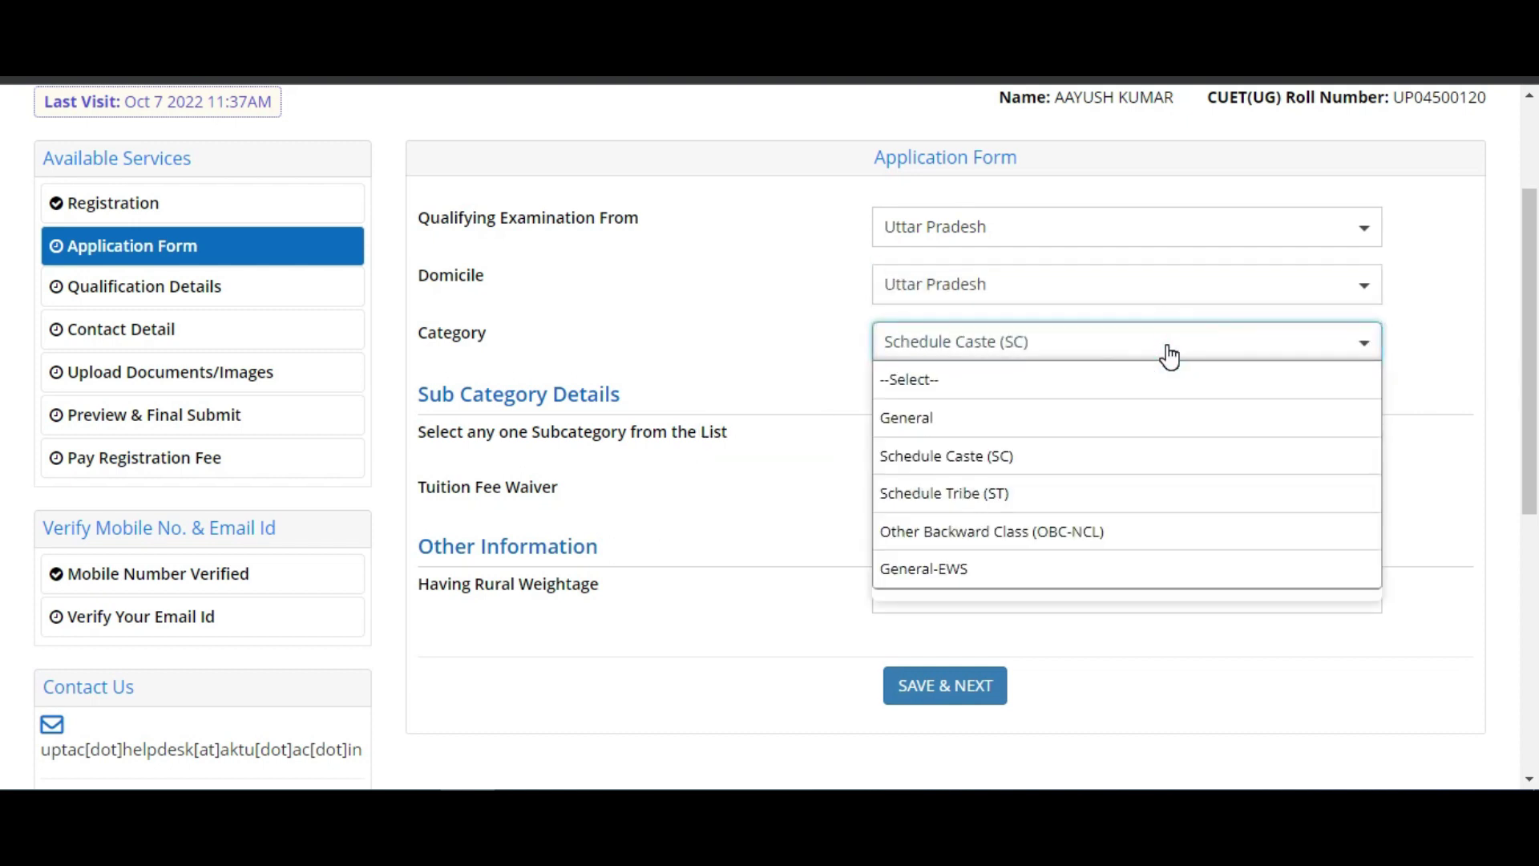
{"action": "left_click", "coordinate": [1123, 435]}
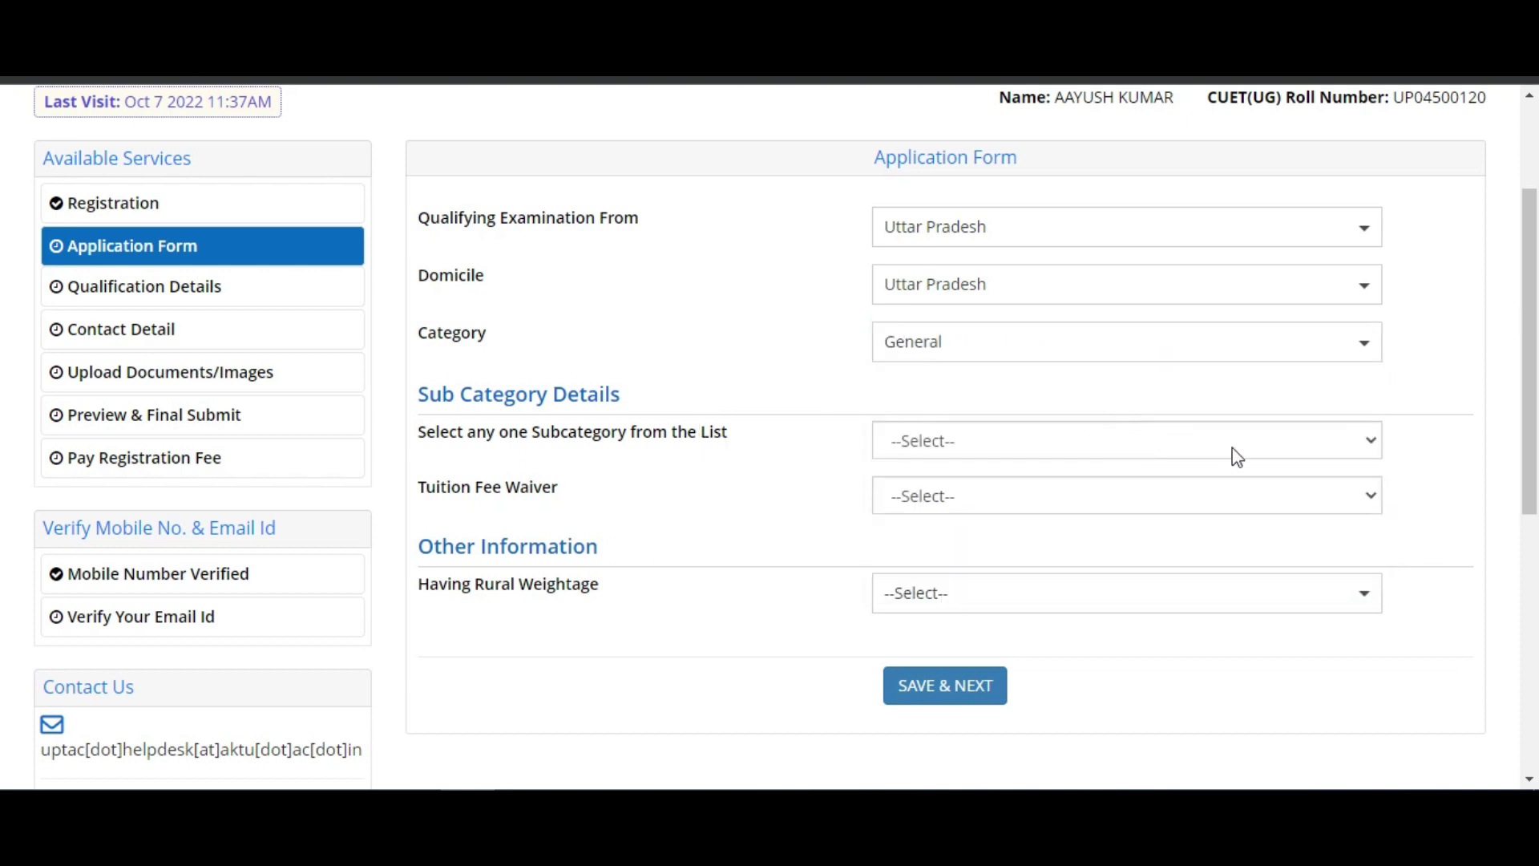
- Set subcategory Not Applicable, tuition fee waiver Yes, rural weightage NO, and save the form
{"action": "left_click", "coordinate": [1264, 462]}
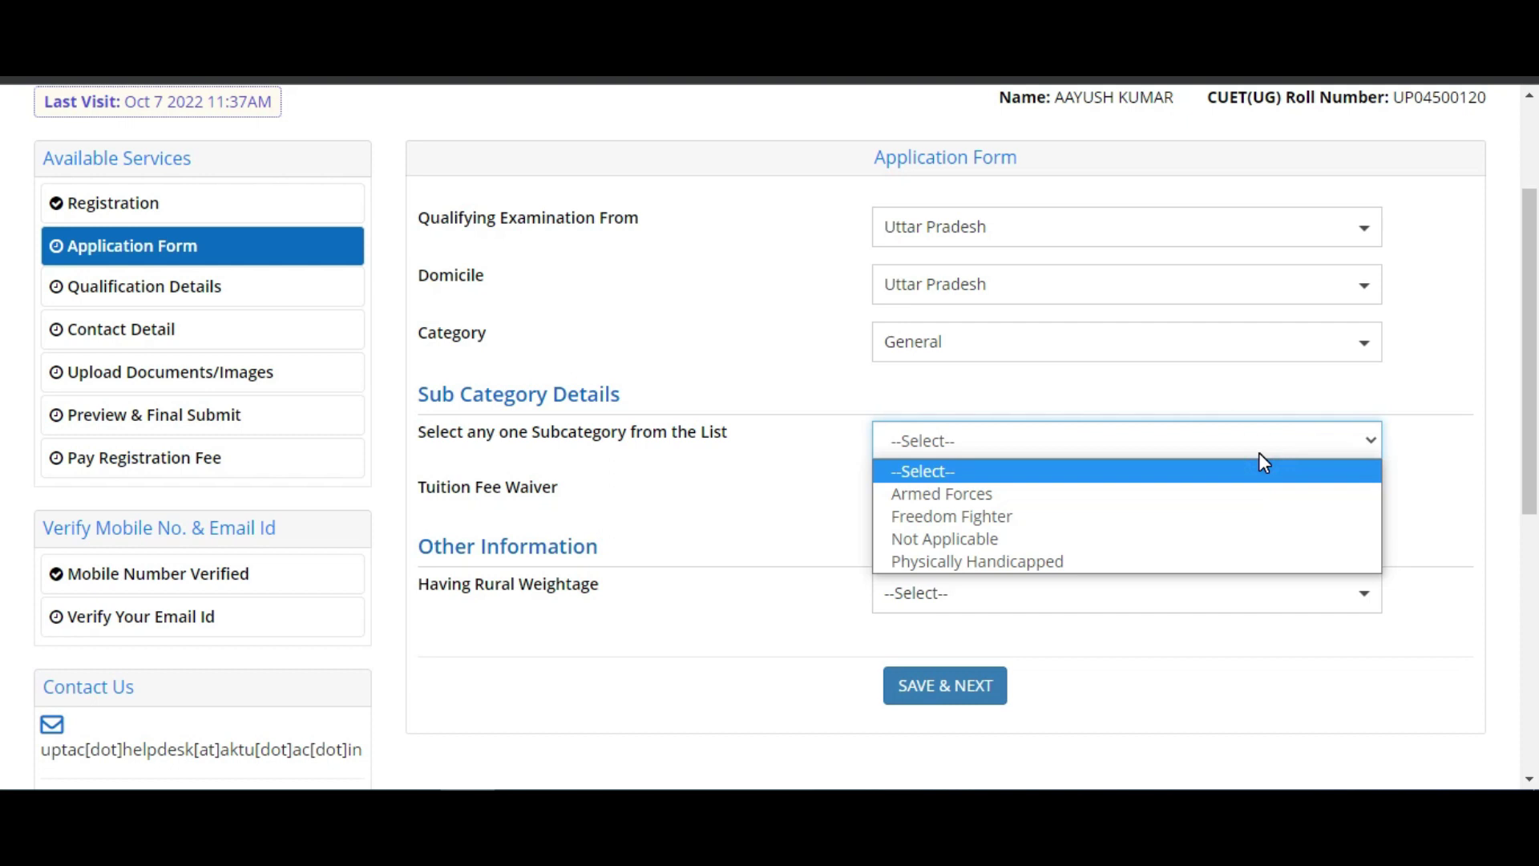
{"action": "left_click", "coordinate": [1188, 534]}
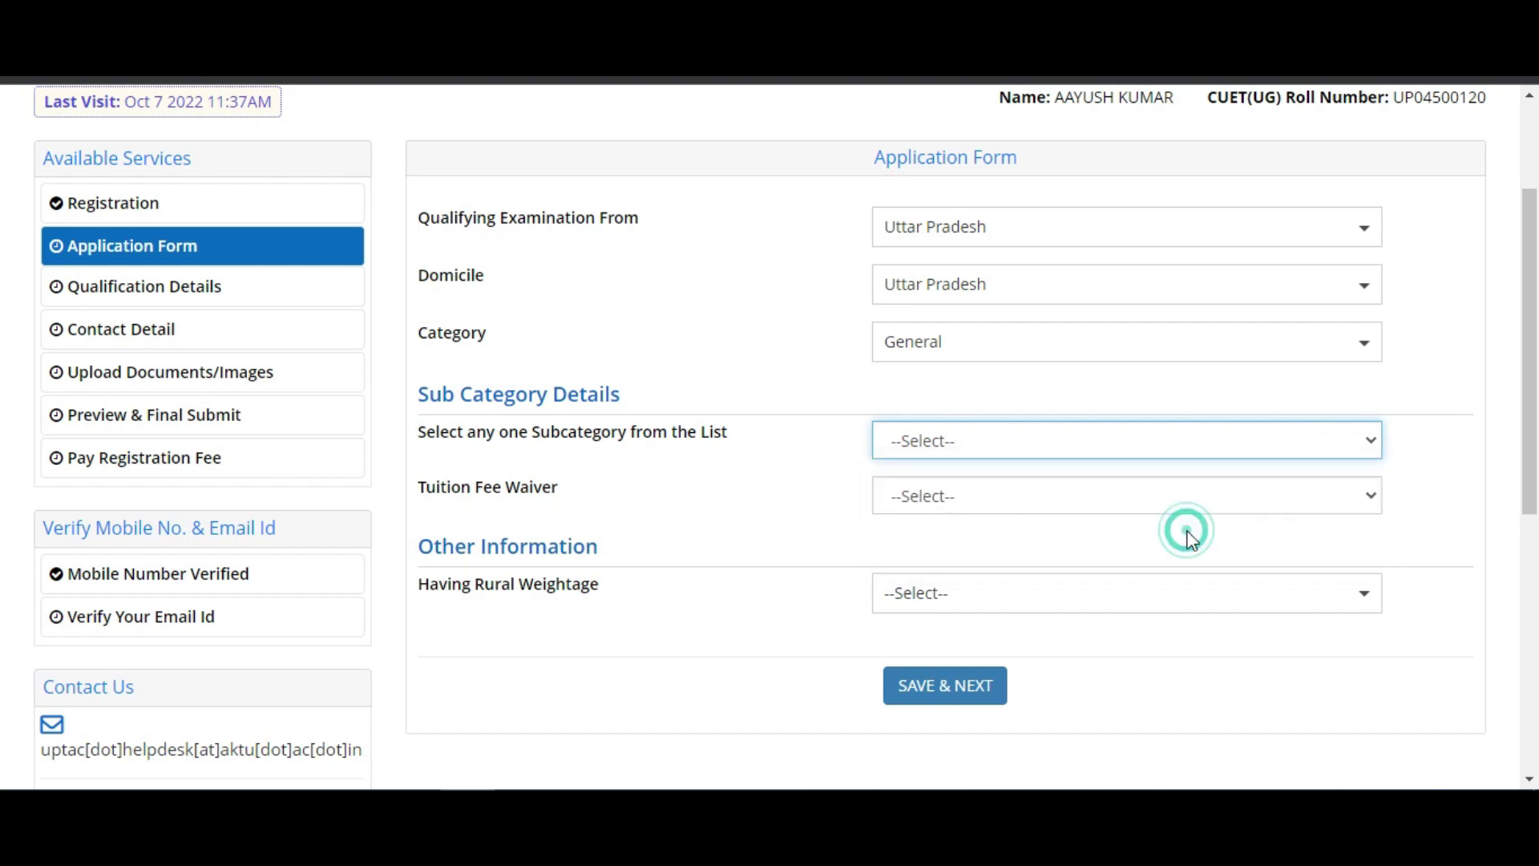
{"action": "left_click", "coordinate": [1114, 497]}
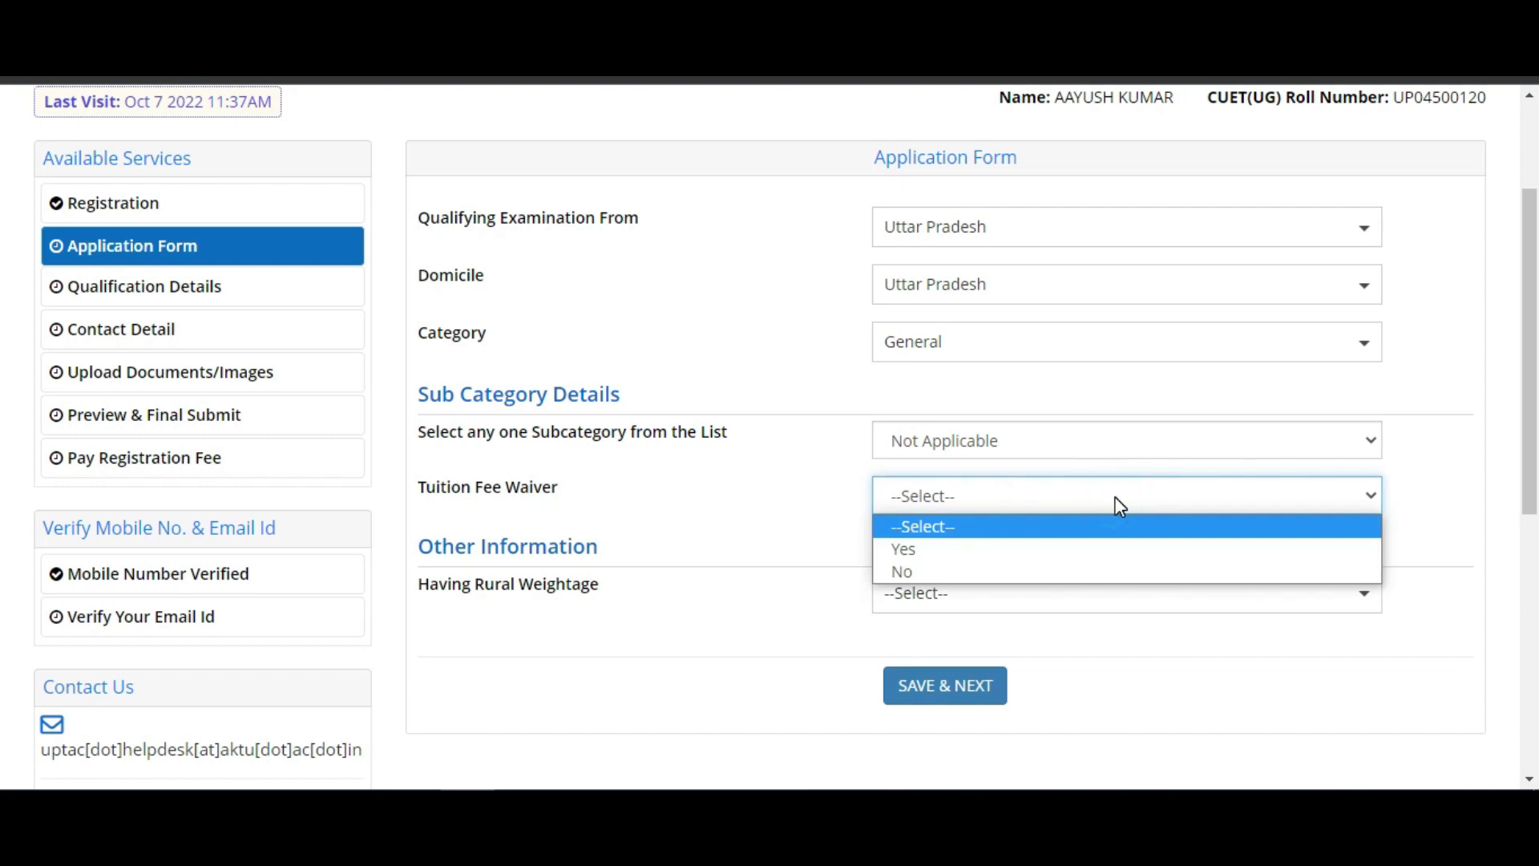
{"action": "left_click", "coordinate": [1093, 548]}
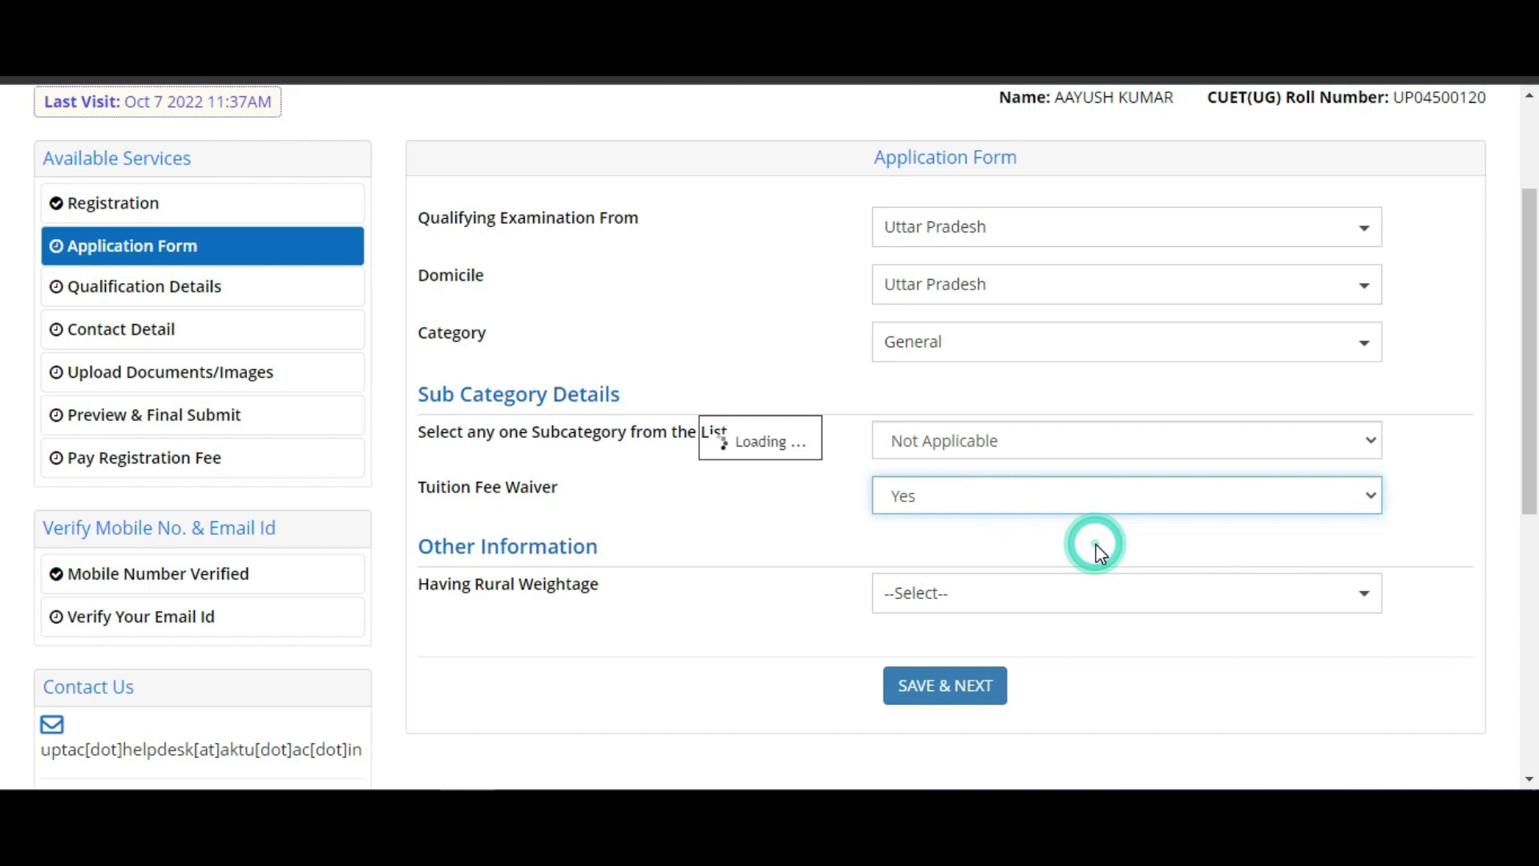
{"action": "left_click", "coordinate": [1122, 590]}
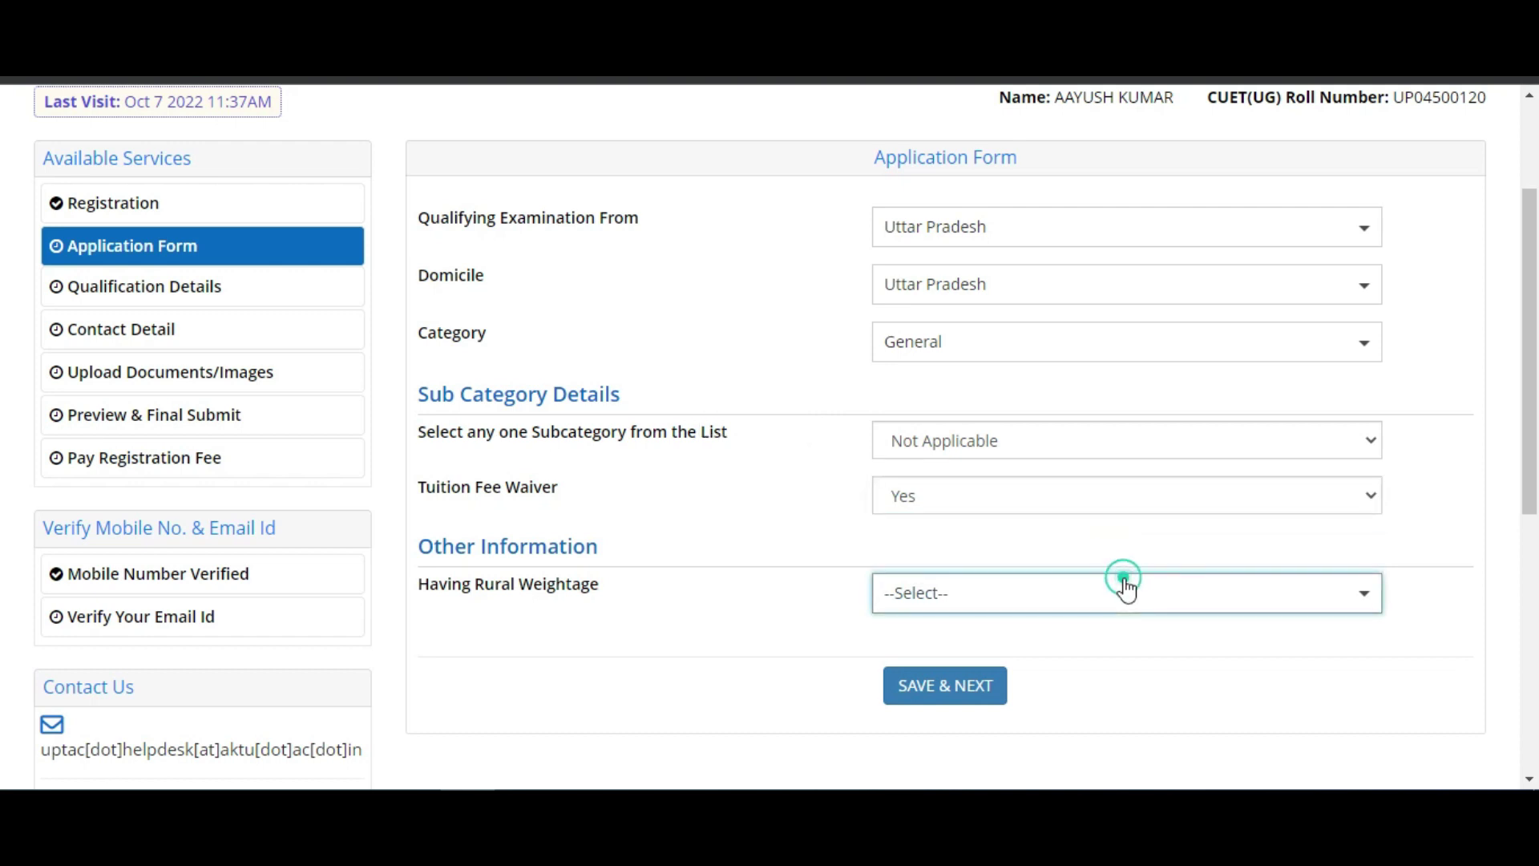
{"action": "left_click", "coordinate": [1063, 710]}
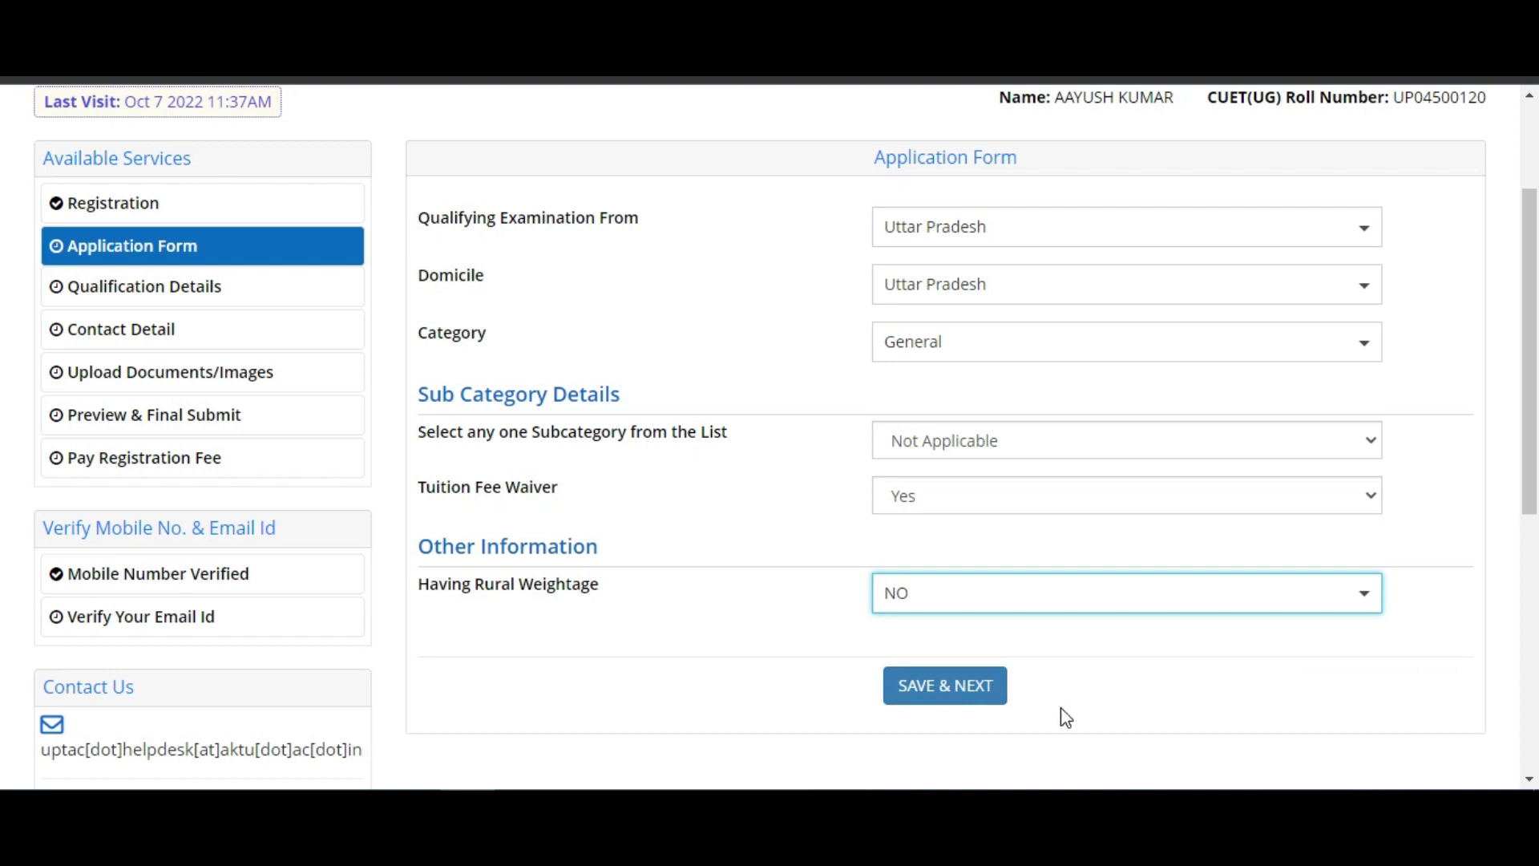
{"action": "left_click", "coordinate": [1120, 220]}
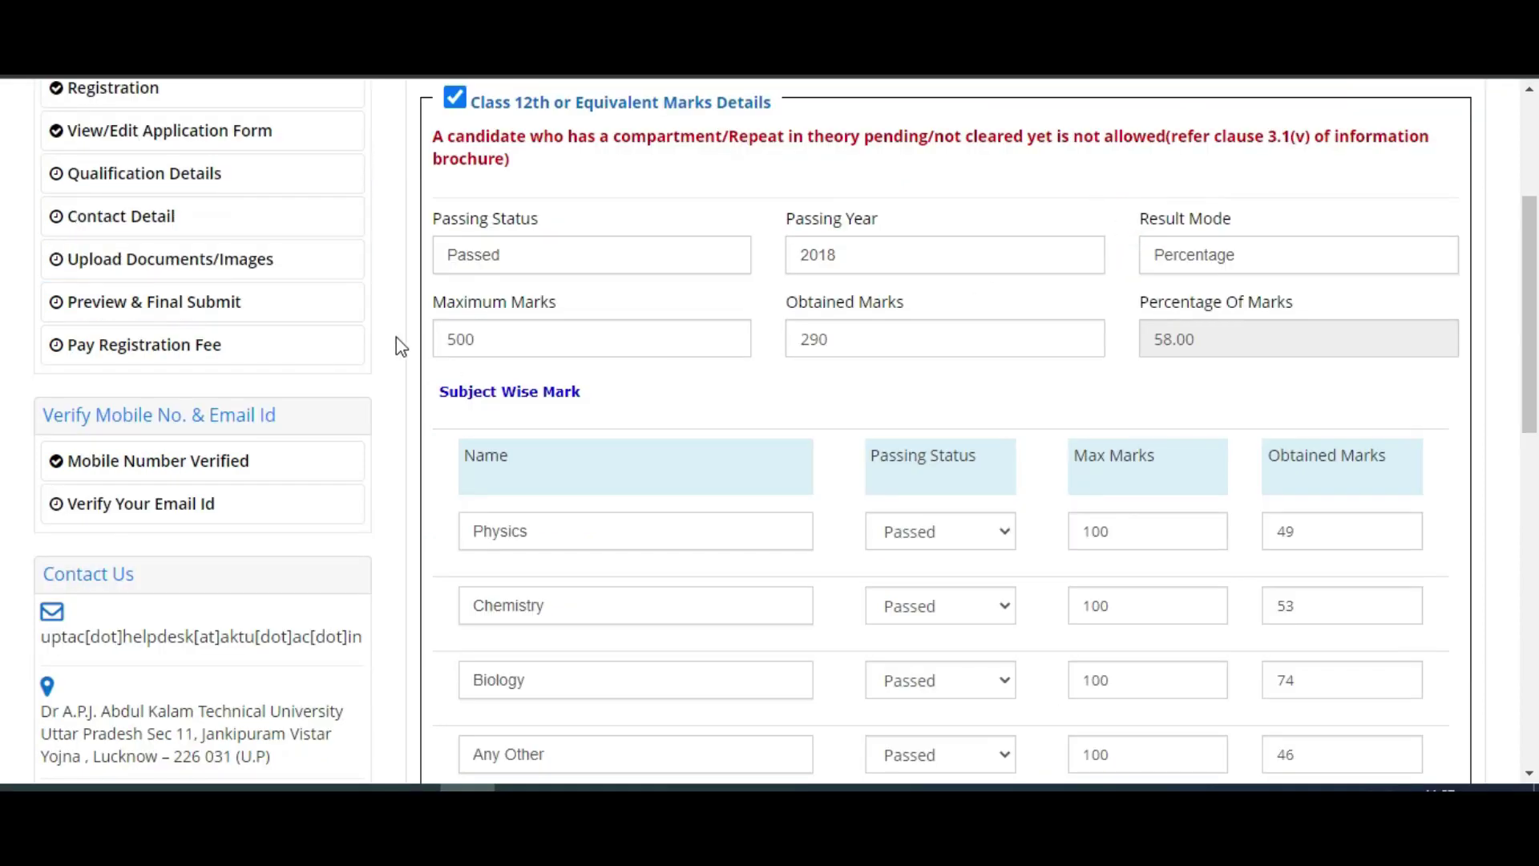
{"action": "scroll", "coordinate": [398, 346], "scroll_direction": "up", "scroll_amount": 1}
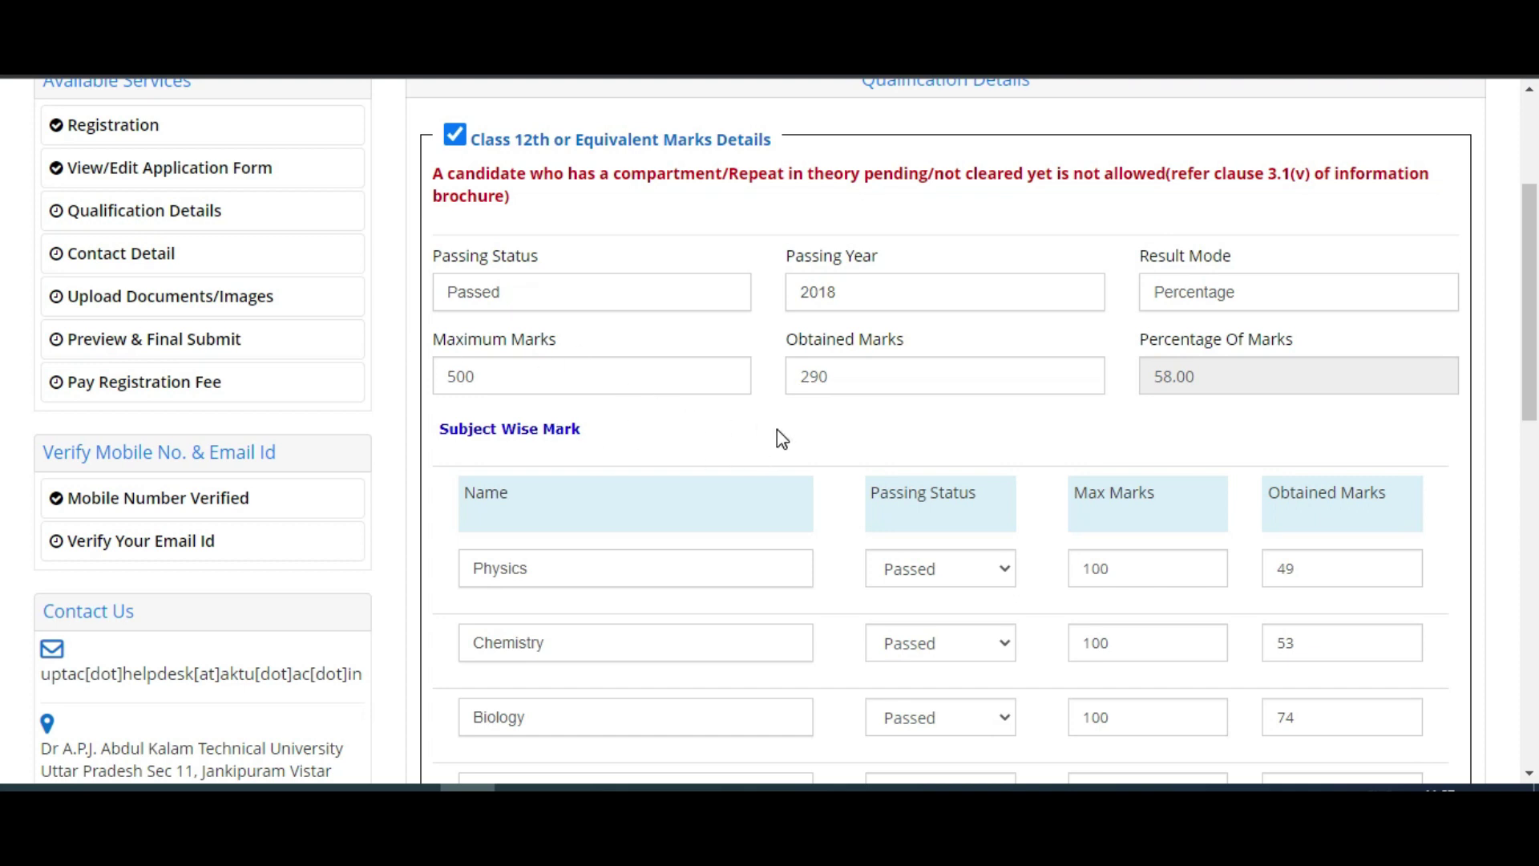
{"action": "scroll", "coordinate": [777, 430], "scroll_direction": "down", "scroll_amount": 1}
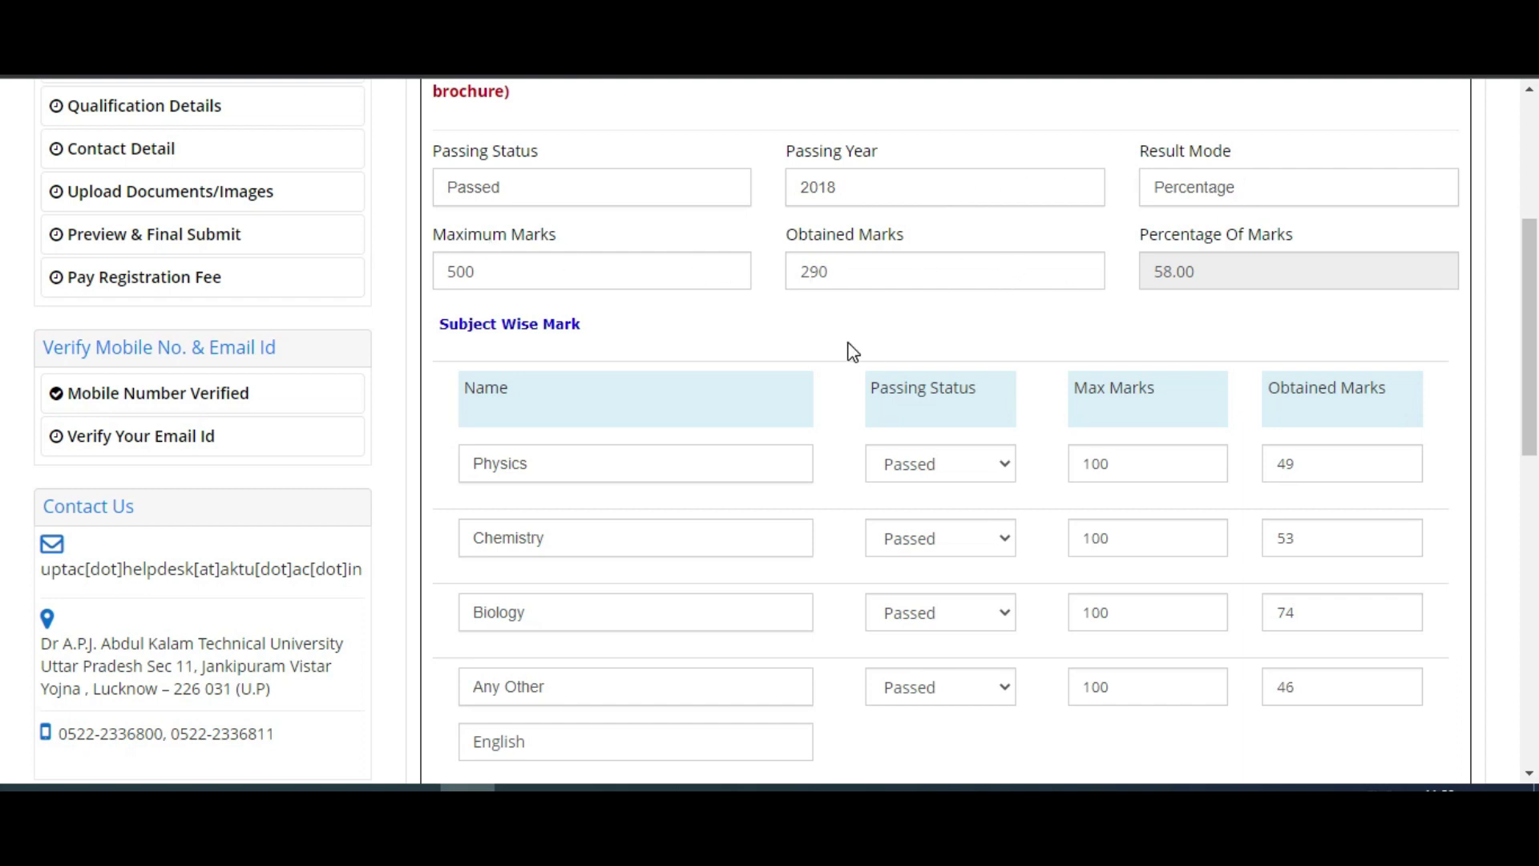
{"action": "scroll", "coordinate": [850, 350], "scroll_direction": "down", "scroll_amount": 1}
{"action": "scroll", "coordinate": [853, 352], "scroll_direction": "down", "scroll_amount": 2}
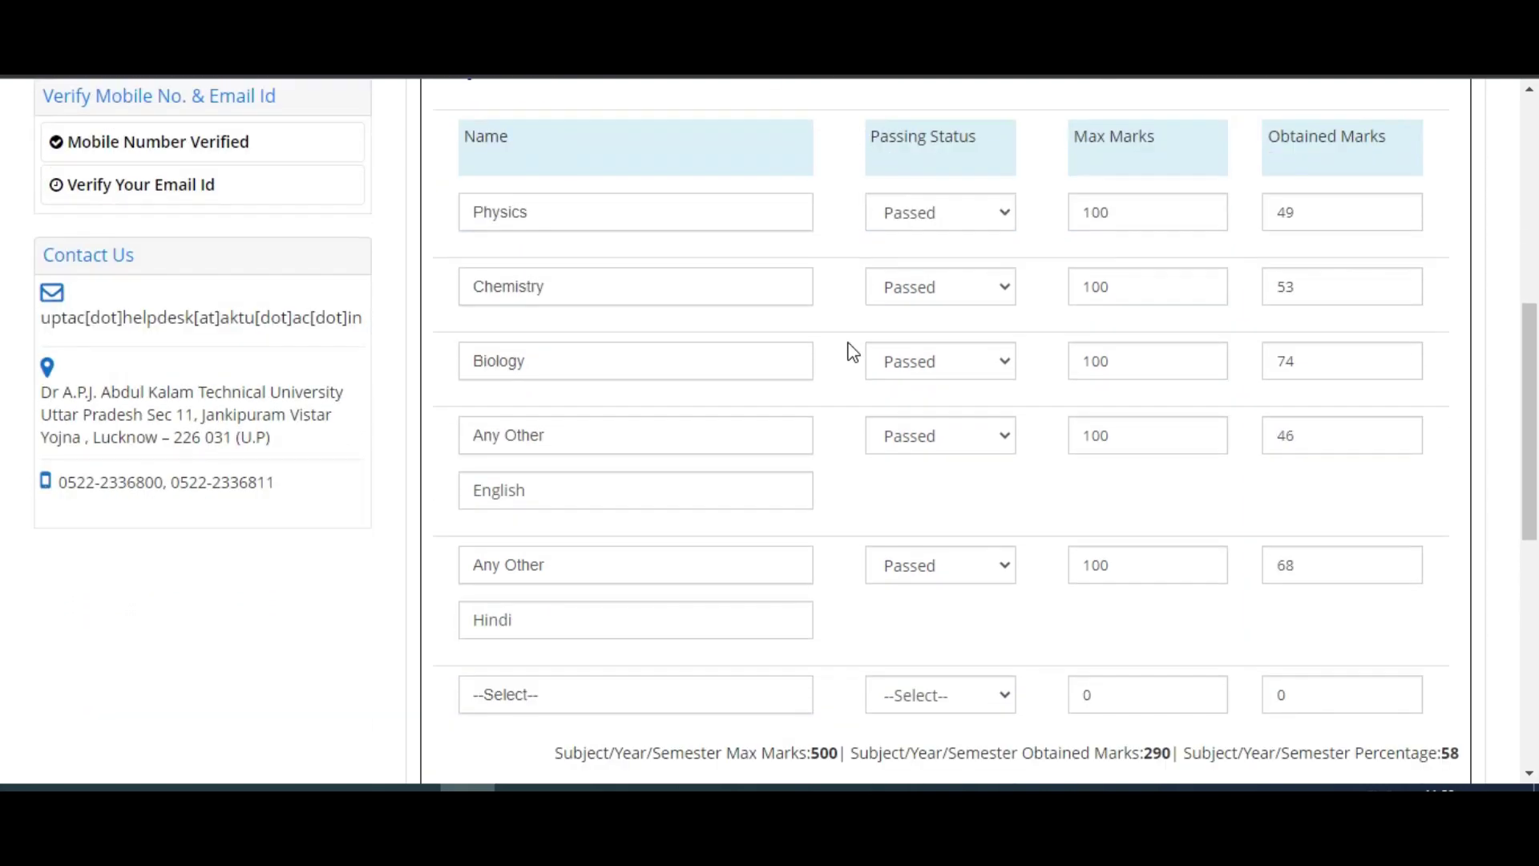
{"action": "scroll", "coordinate": [852, 352], "scroll_direction": "down", "scroll_amount": 1}
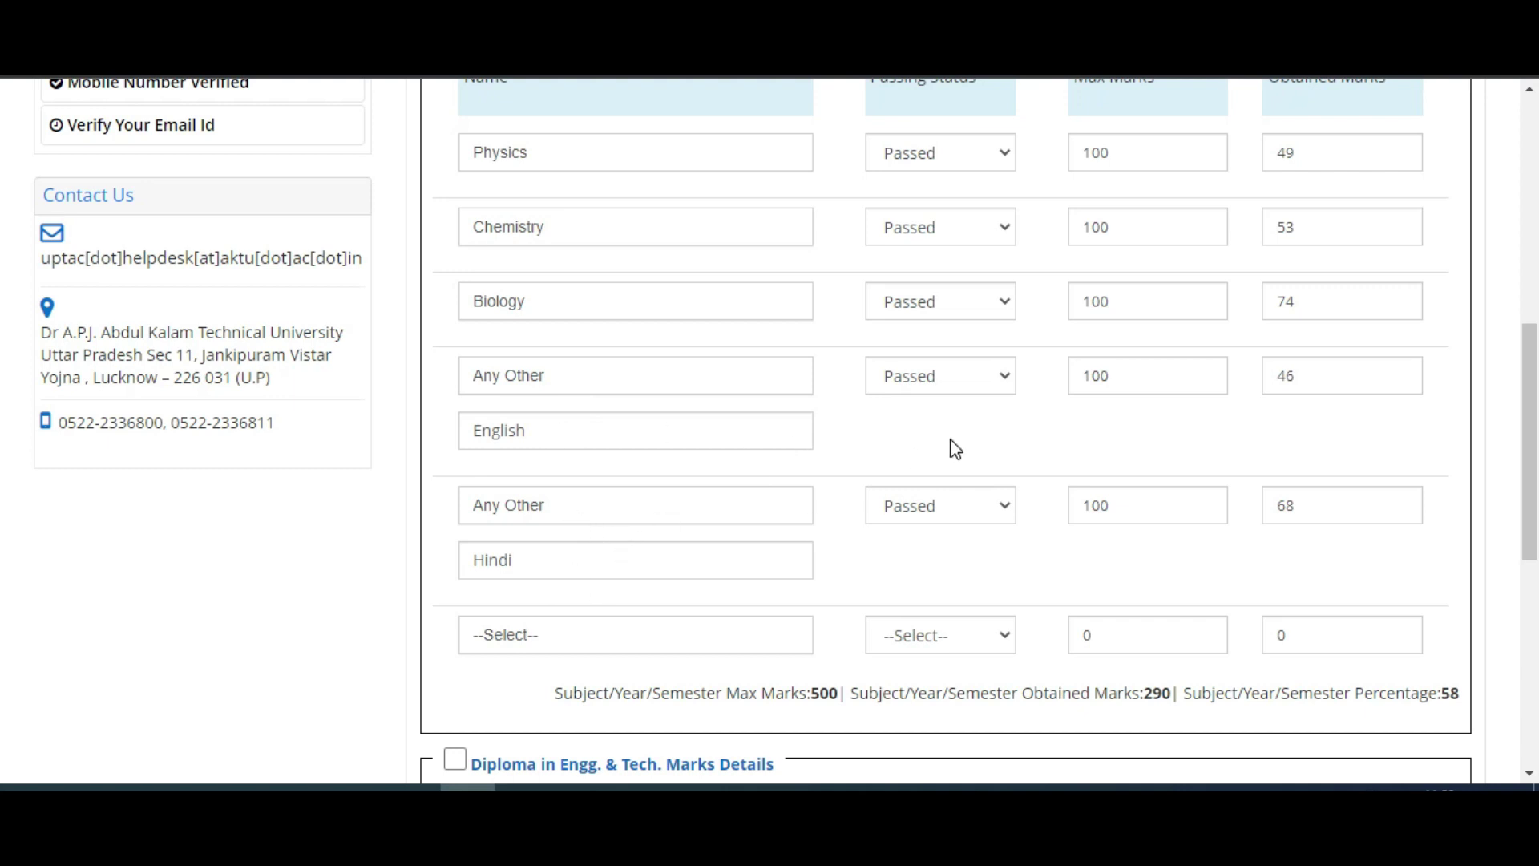
{"action": "scroll", "coordinate": [956, 449], "scroll_direction": "down", "scroll_amount": 3}
{"action": "scroll", "coordinate": [956, 449], "scroll_direction": "down", "scroll_amount": 2}
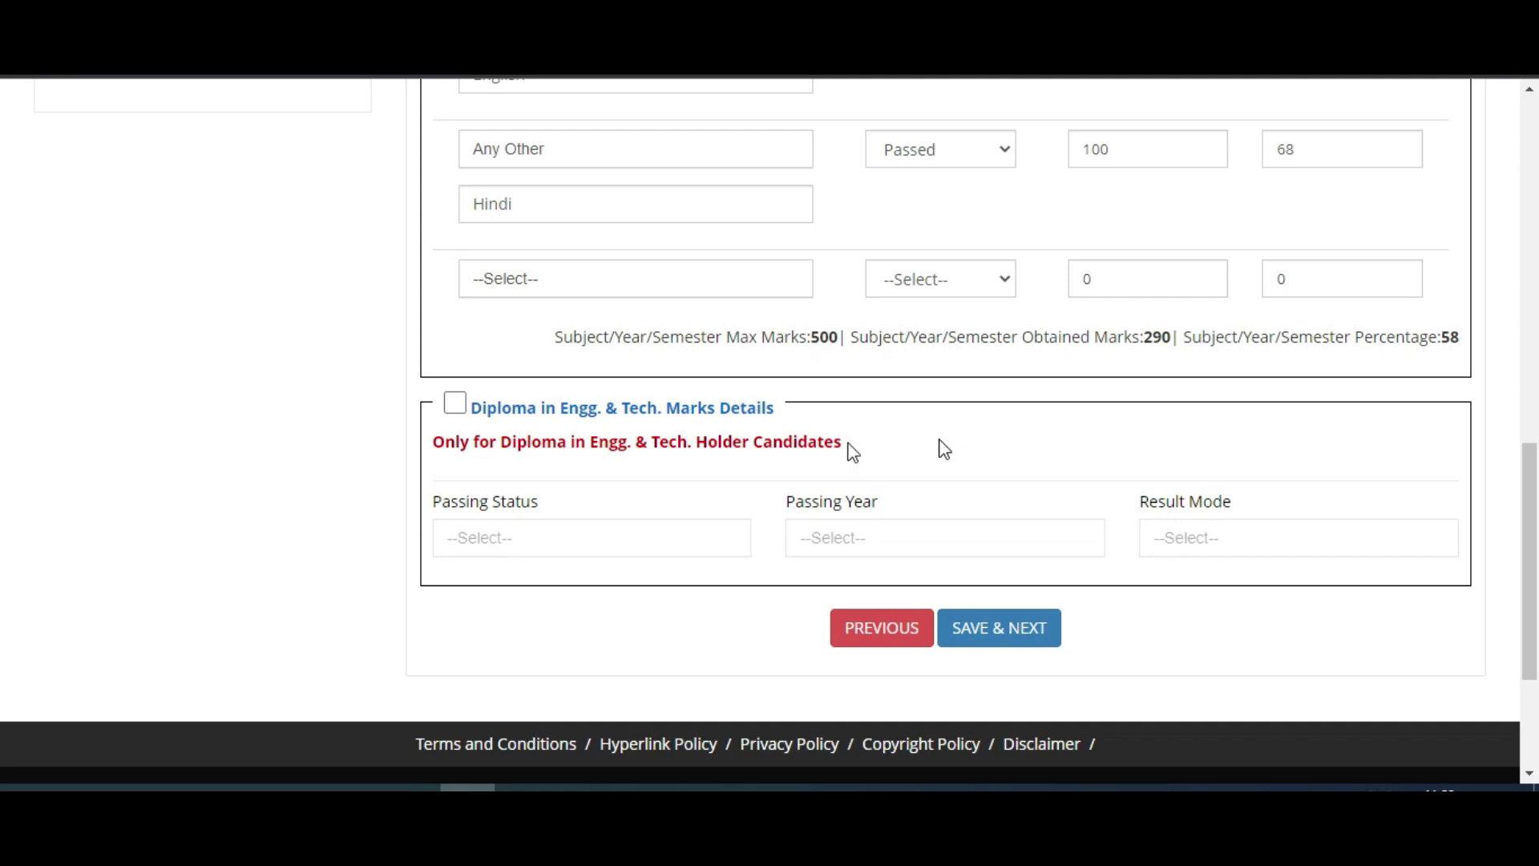
- Leave the Diploma section unticked and save the Class 12th marks, confirming with Yes
{"action": "left_click", "coordinate": [455, 403]}
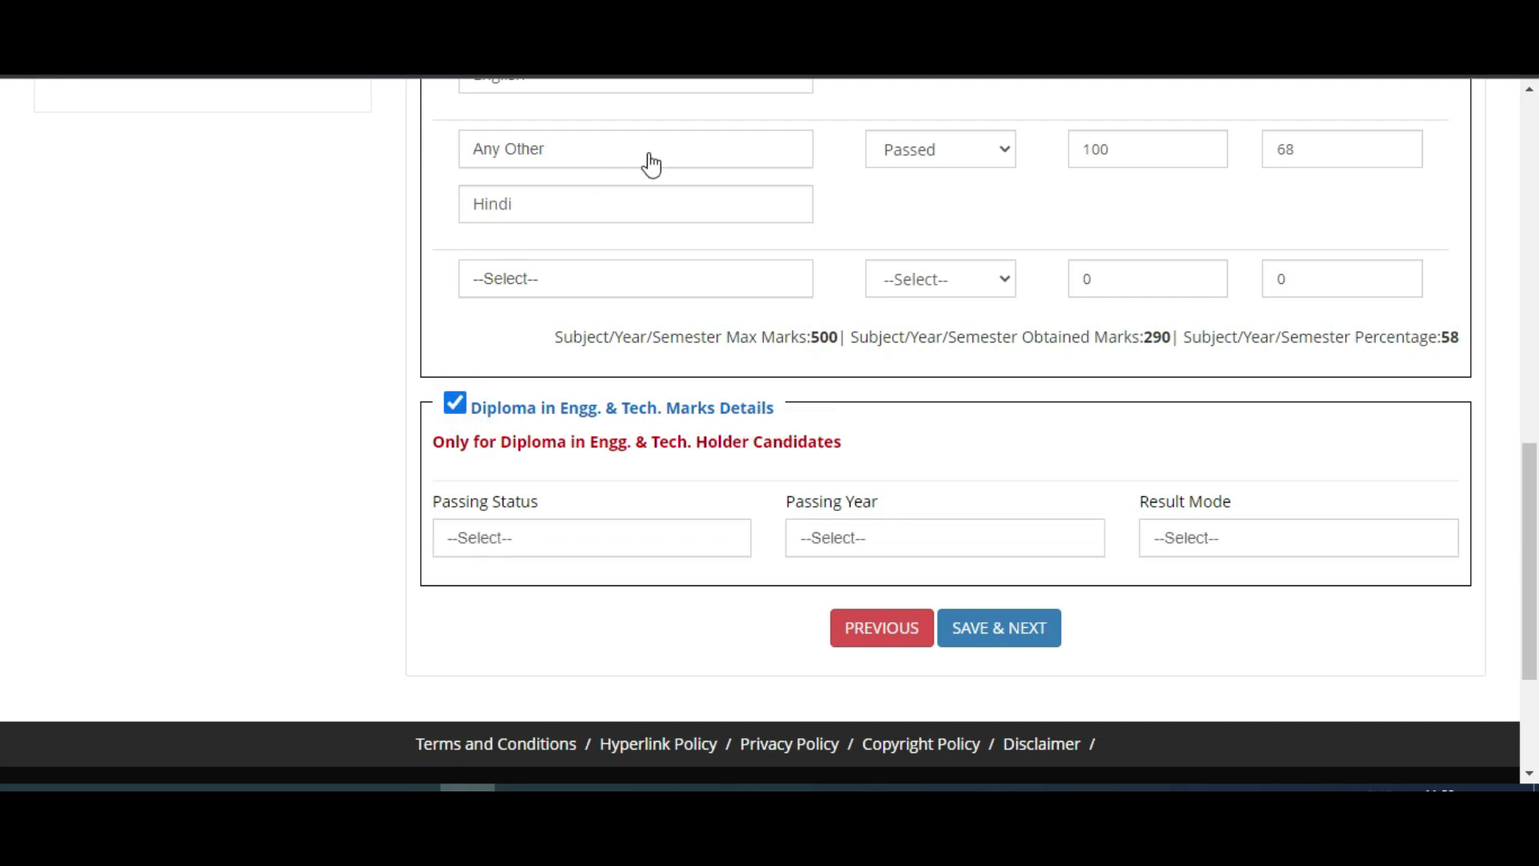
{"action": "left_click", "coordinate": [452, 405]}
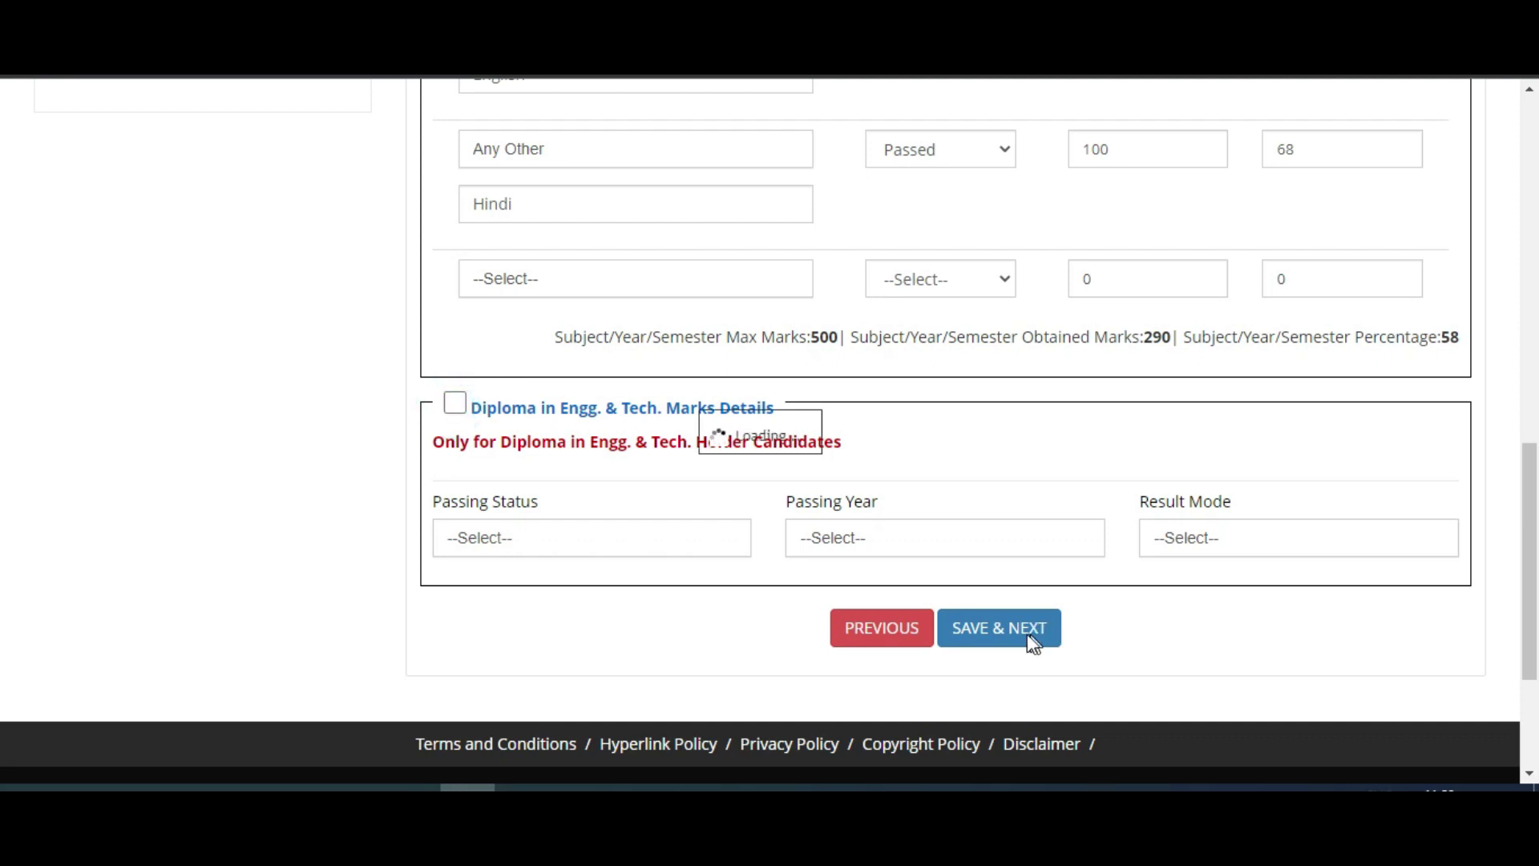
{"action": "left_click", "coordinate": [1023, 639]}
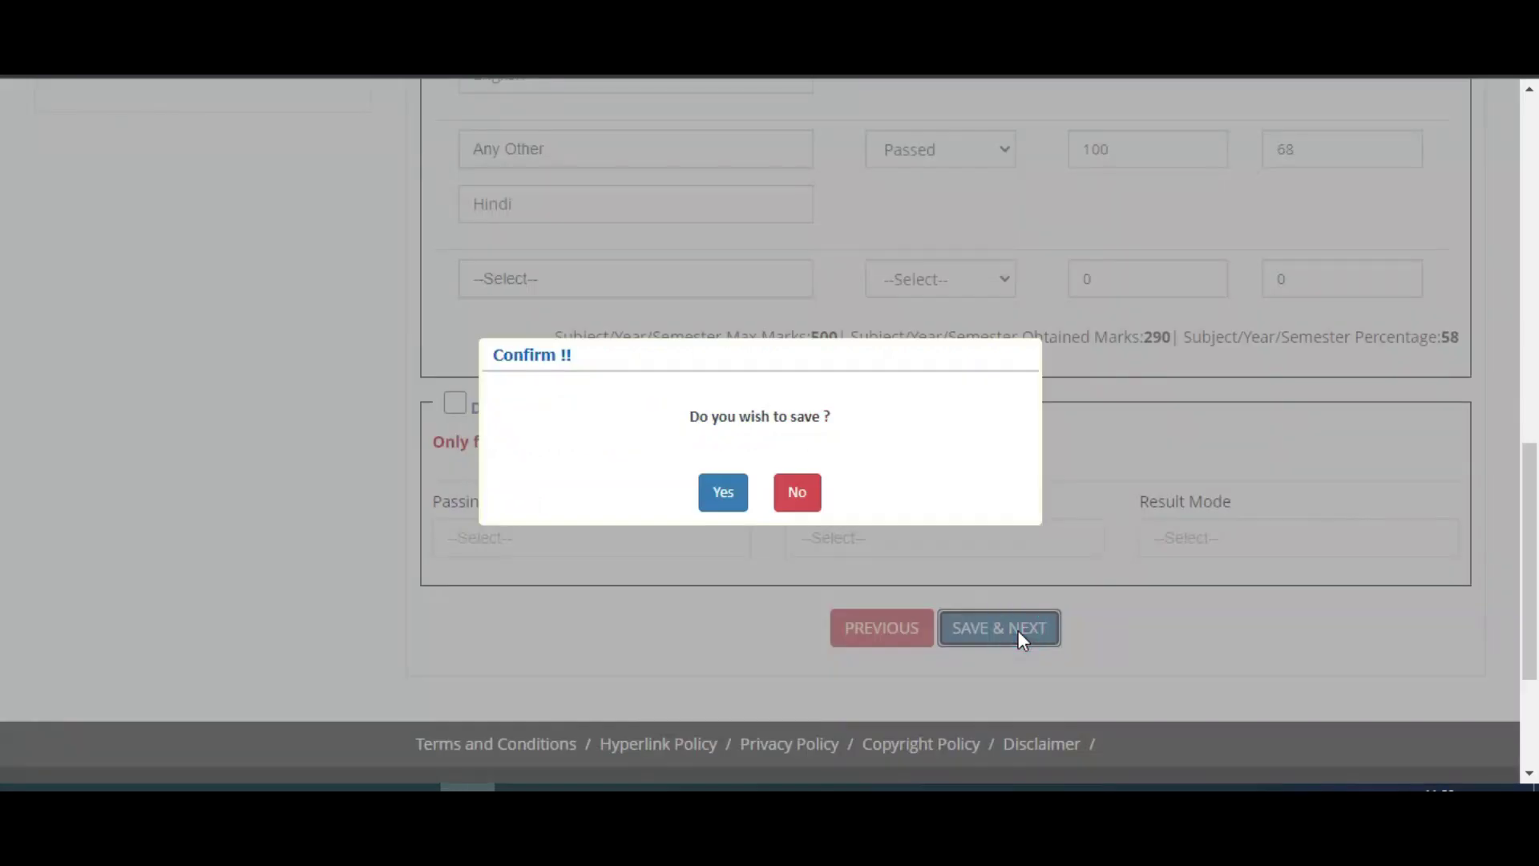
{"action": "left_click", "coordinate": [725, 503]}
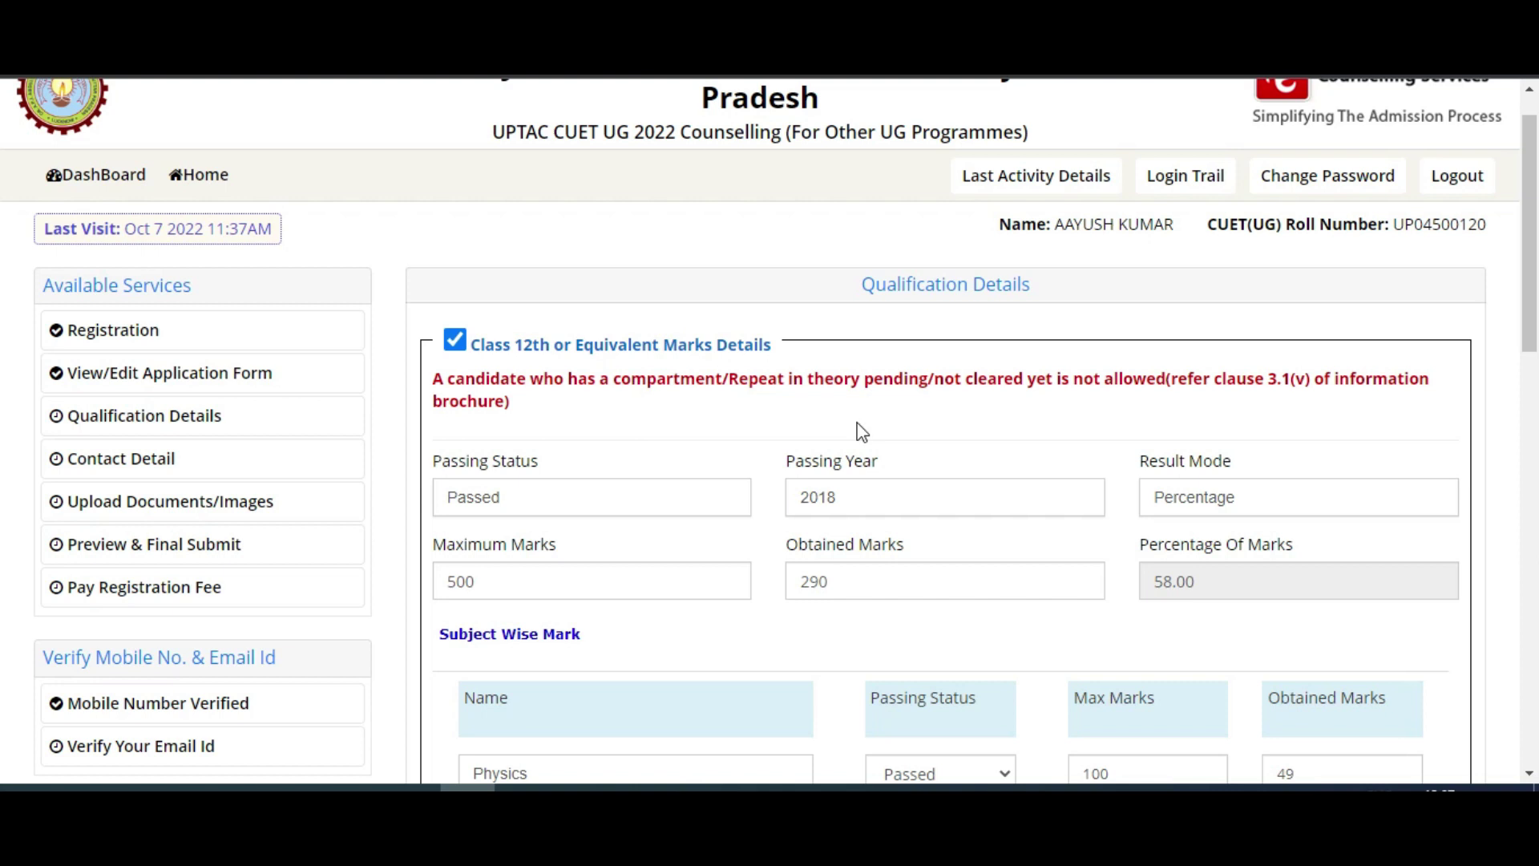
- Scroll to the bottom of Qualification Details, save it and confirm with Yes
{"action": "scroll", "coordinate": [860, 431], "scroll_direction": "down", "scroll_amount": 2}
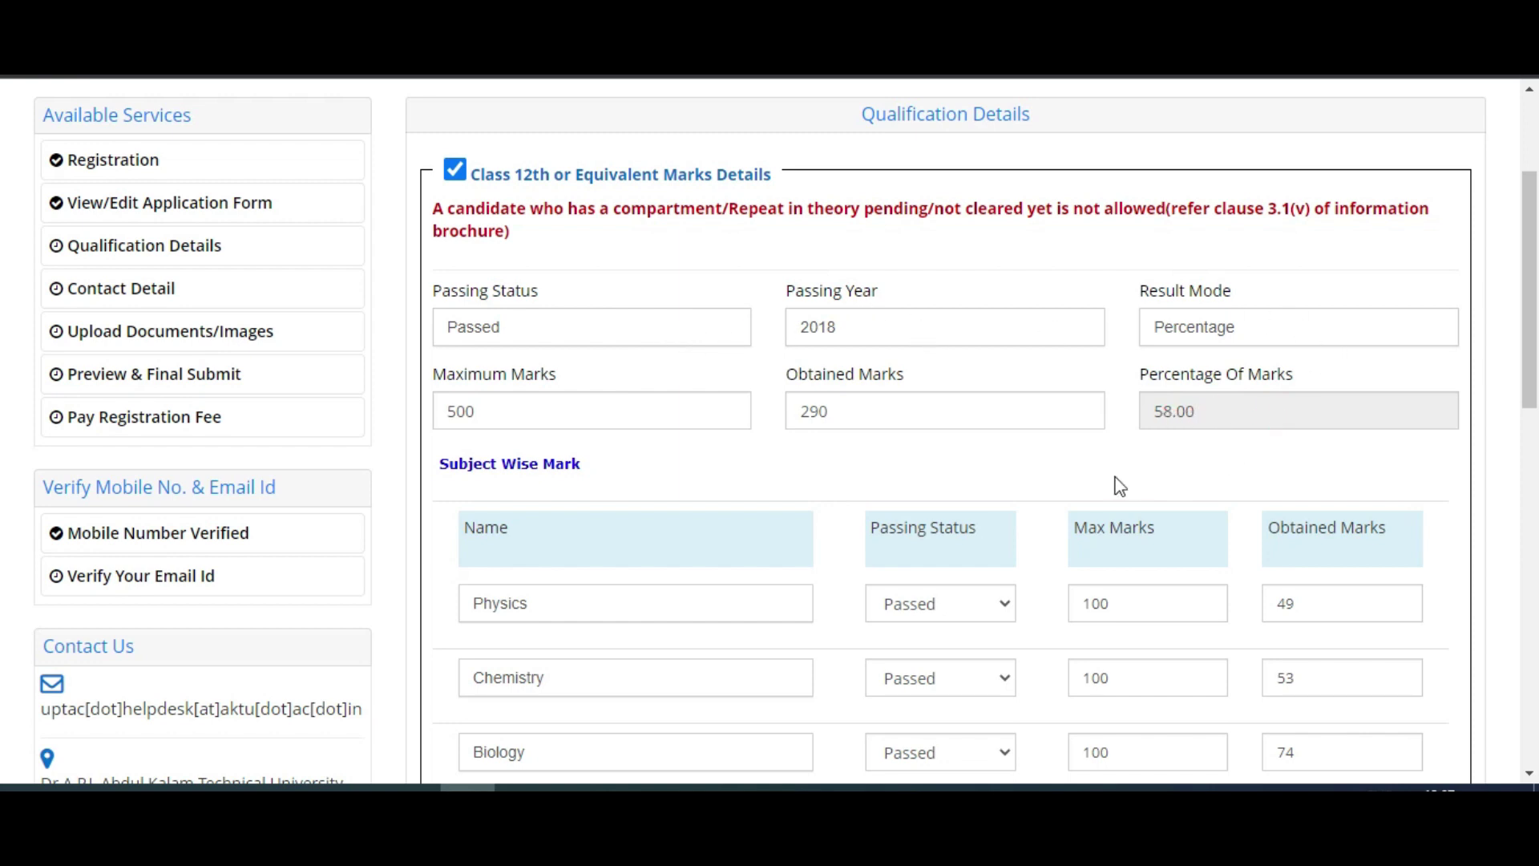
{"action": "scroll", "coordinate": [906, 481], "scroll_direction": "down", "scroll_amount": 3}
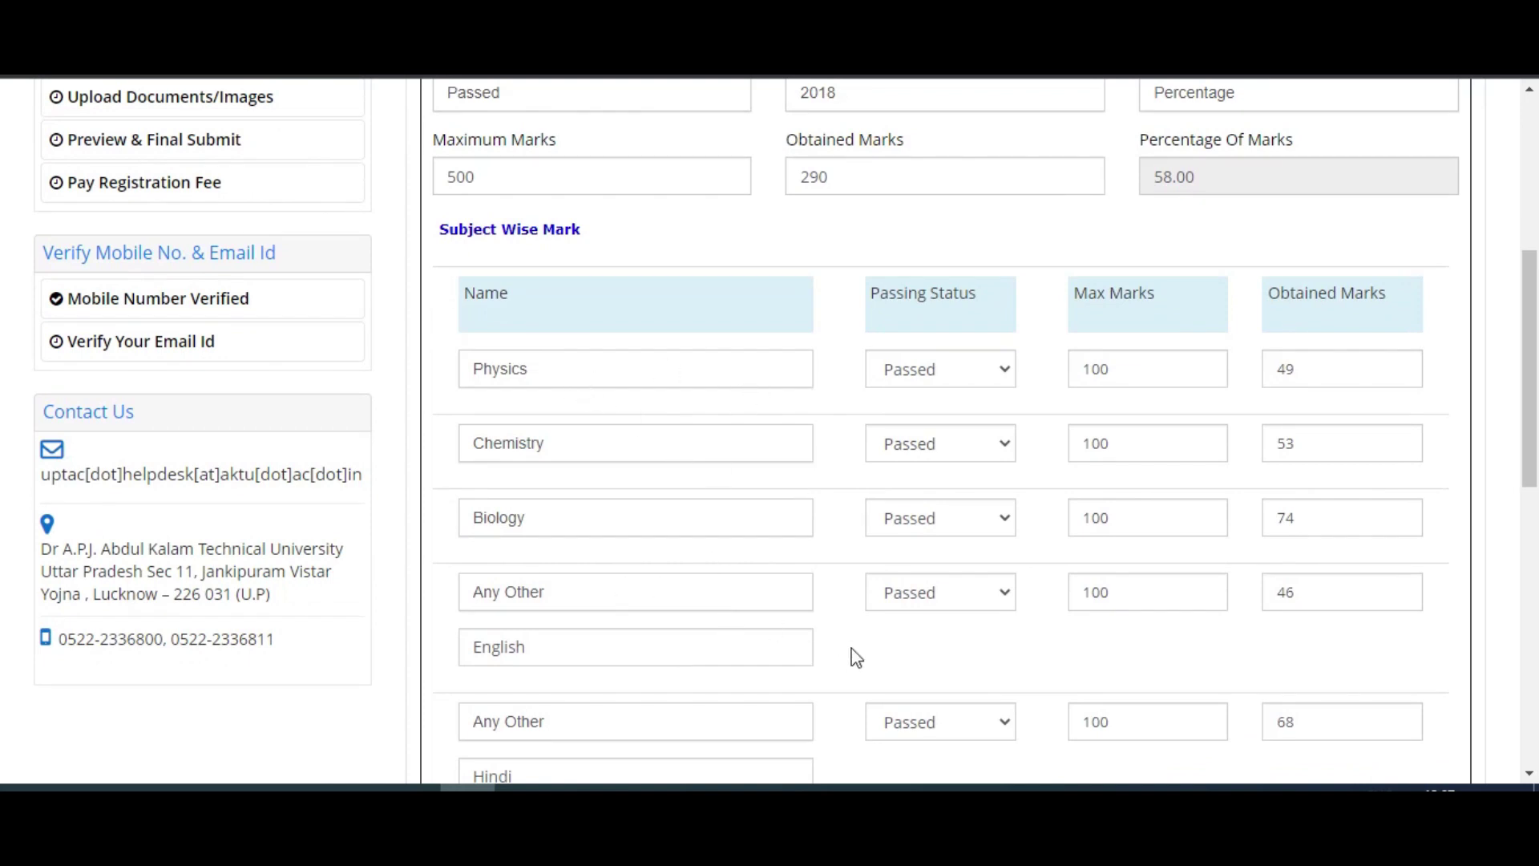
{"action": "scroll", "coordinate": [852, 653], "scroll_direction": "down", "scroll_amount": 1}
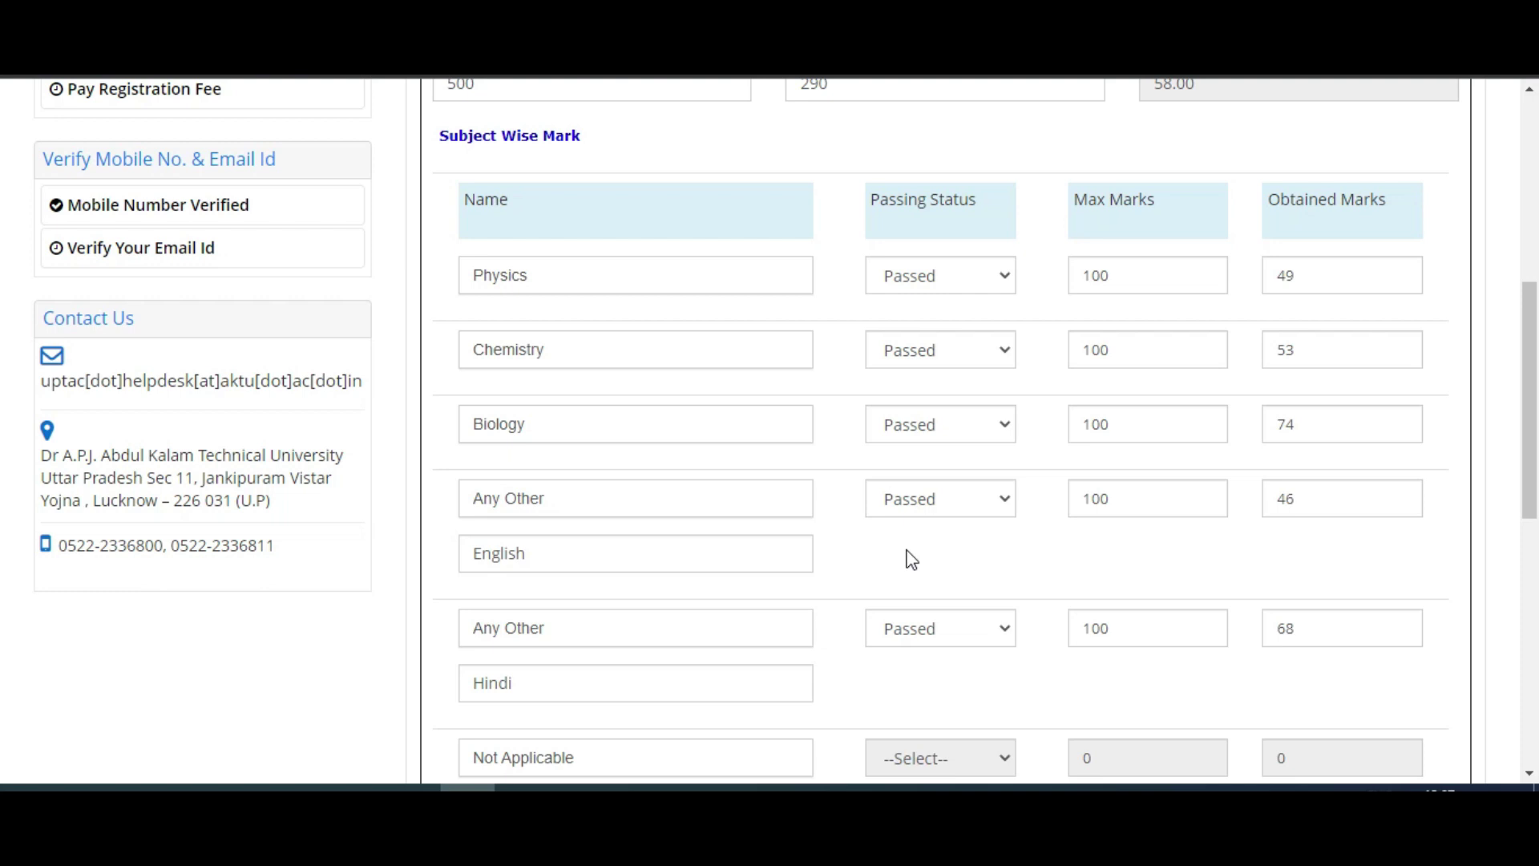
{"action": "scroll", "coordinate": [912, 559], "scroll_direction": "down", "scroll_amount": 3}
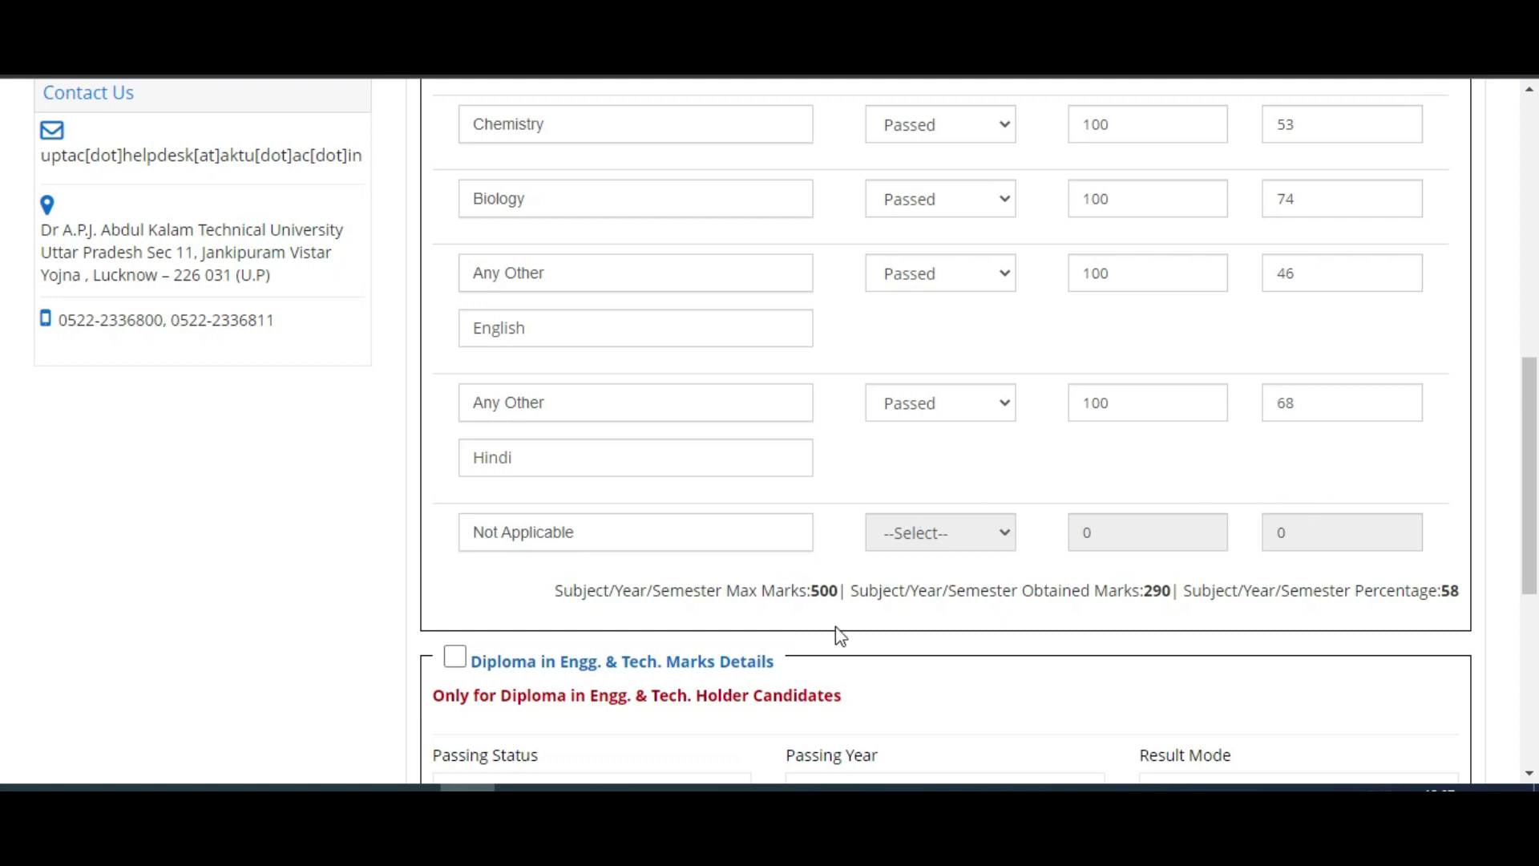
{"action": "scroll", "coordinate": [1302, 605], "scroll_direction": "down", "scroll_amount": 2}
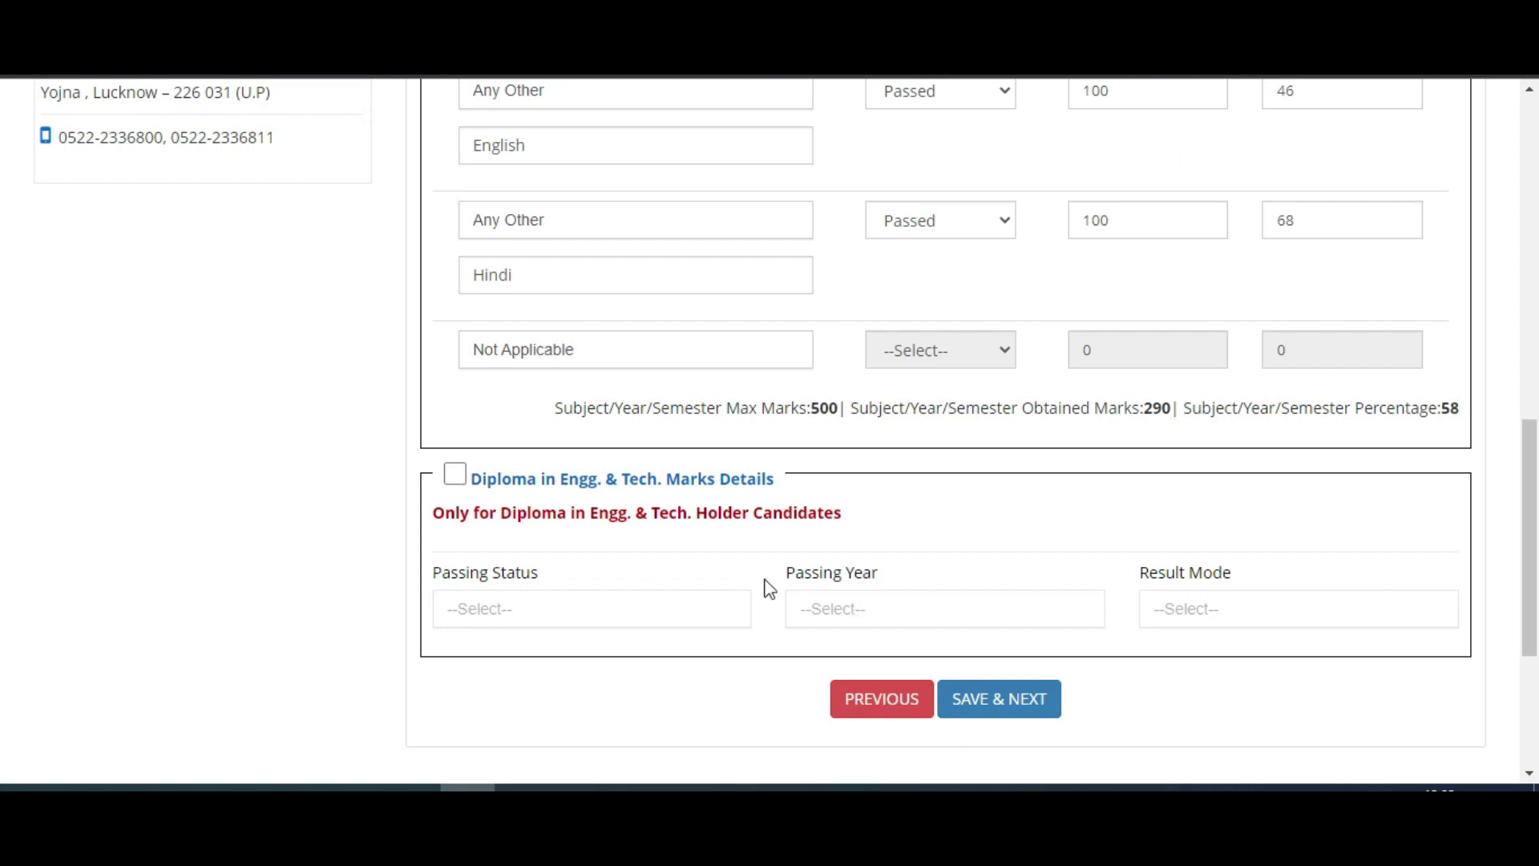
{"action": "left_click", "coordinate": [1030, 700]}
{"action": "left_click", "coordinate": [721, 501]}
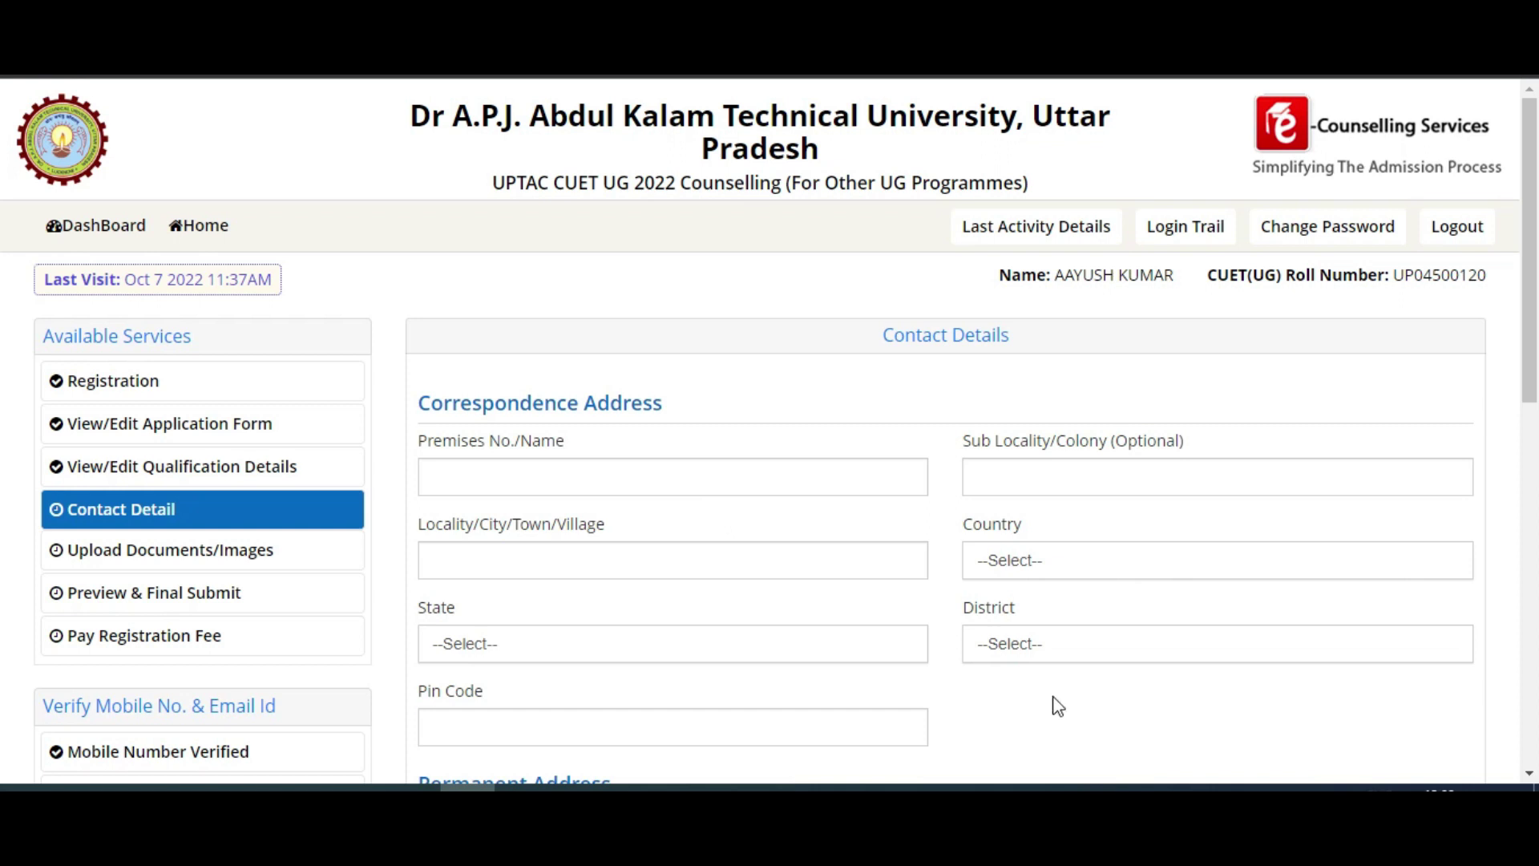
- Save the contact details with permanent address same as correspondence, confirming with Yes
{"action": "scroll", "coordinate": [1051, 702], "scroll_direction": "down", "scroll_amount": 2}
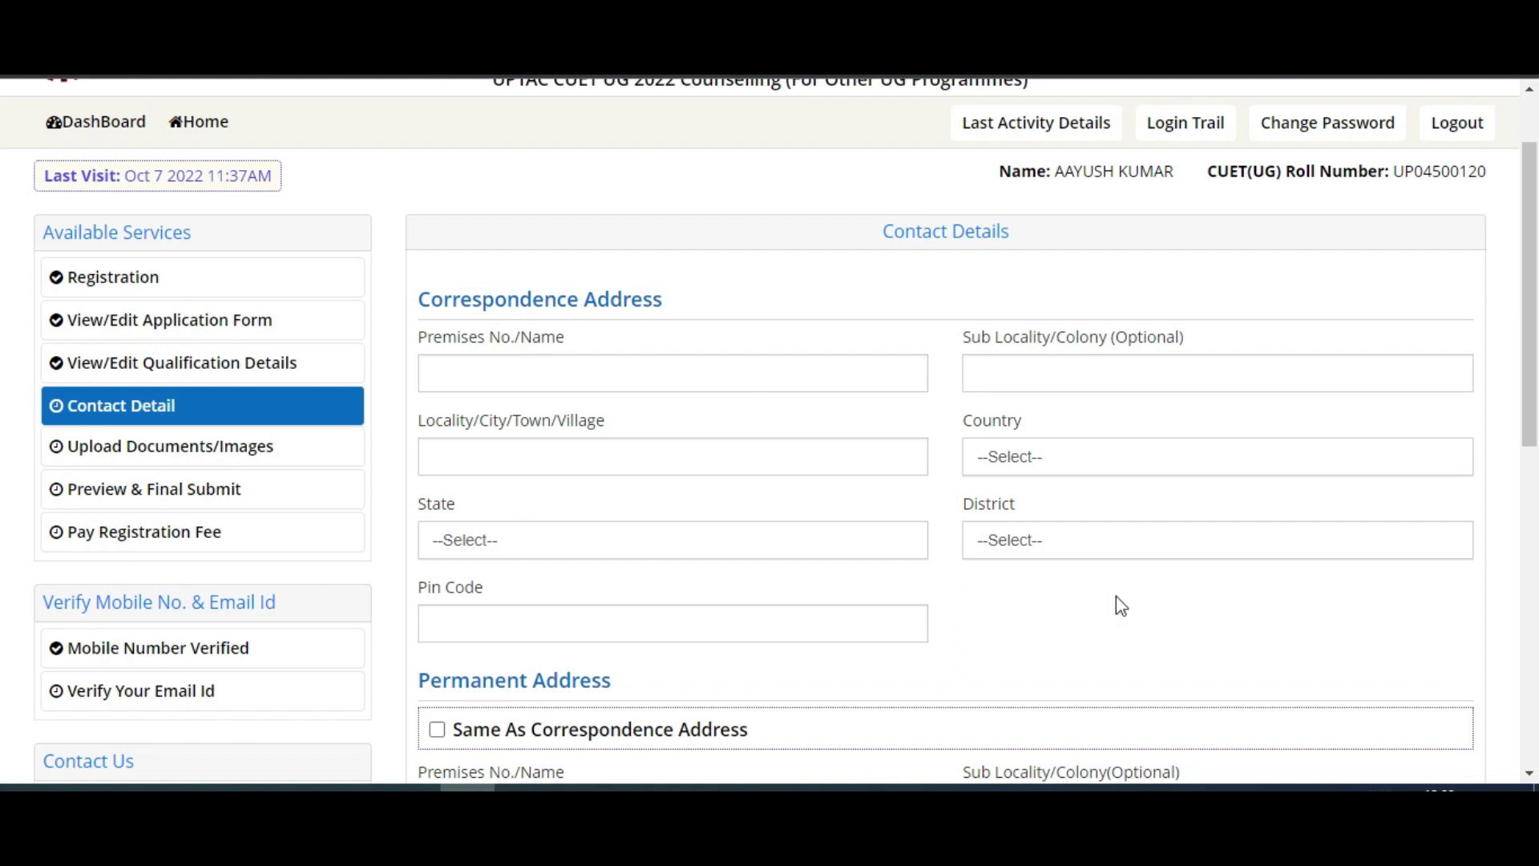
{"action": "scroll", "coordinate": [1122, 607], "scroll_direction": "down", "scroll_amount": 3}
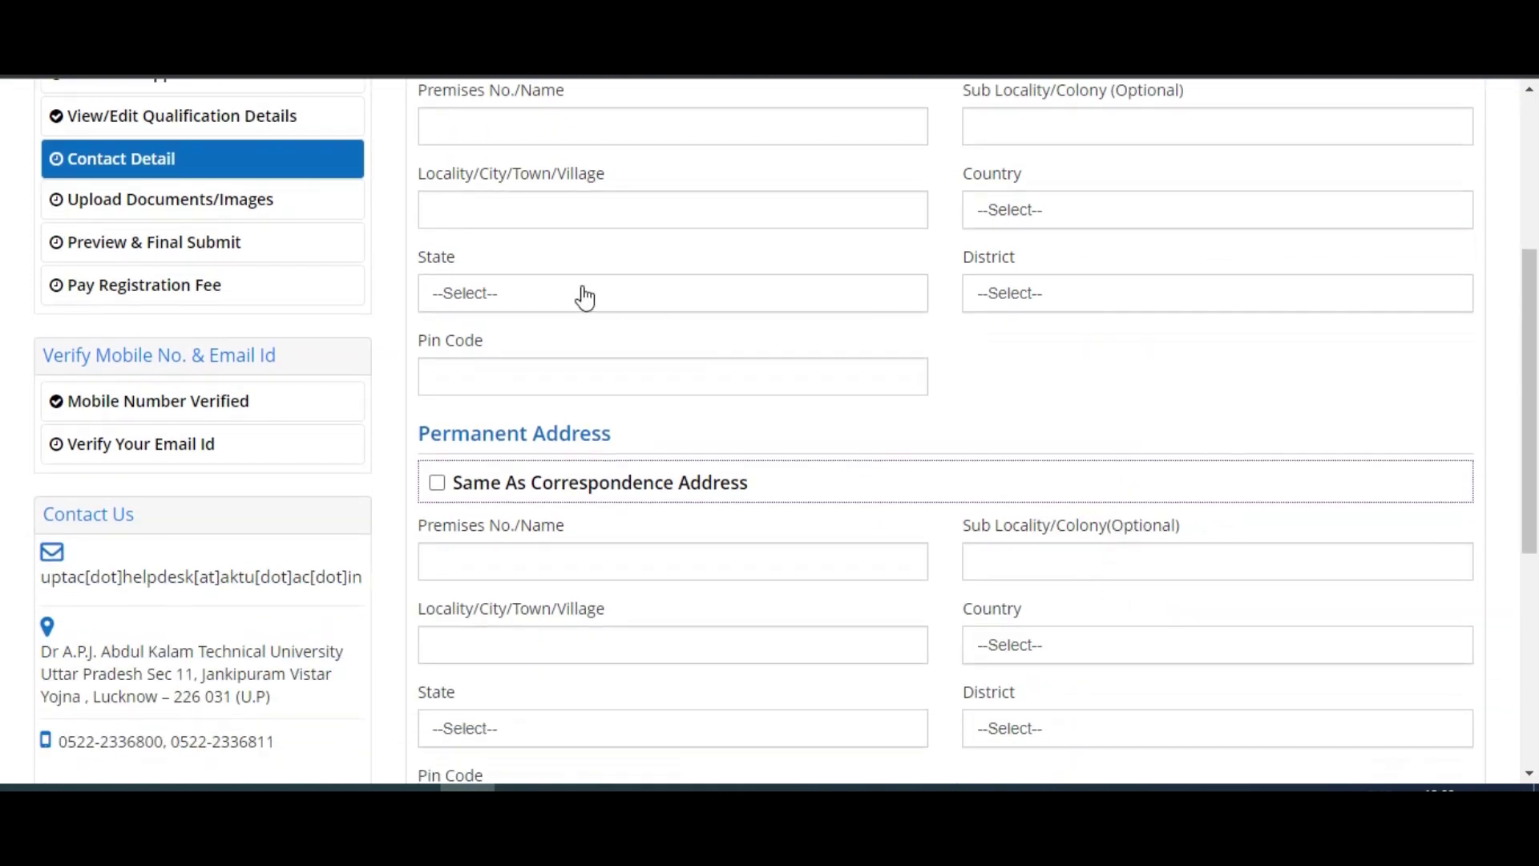
{"action": "scroll", "coordinate": [1243, 449], "scroll_direction": "down", "scroll_amount": 3}
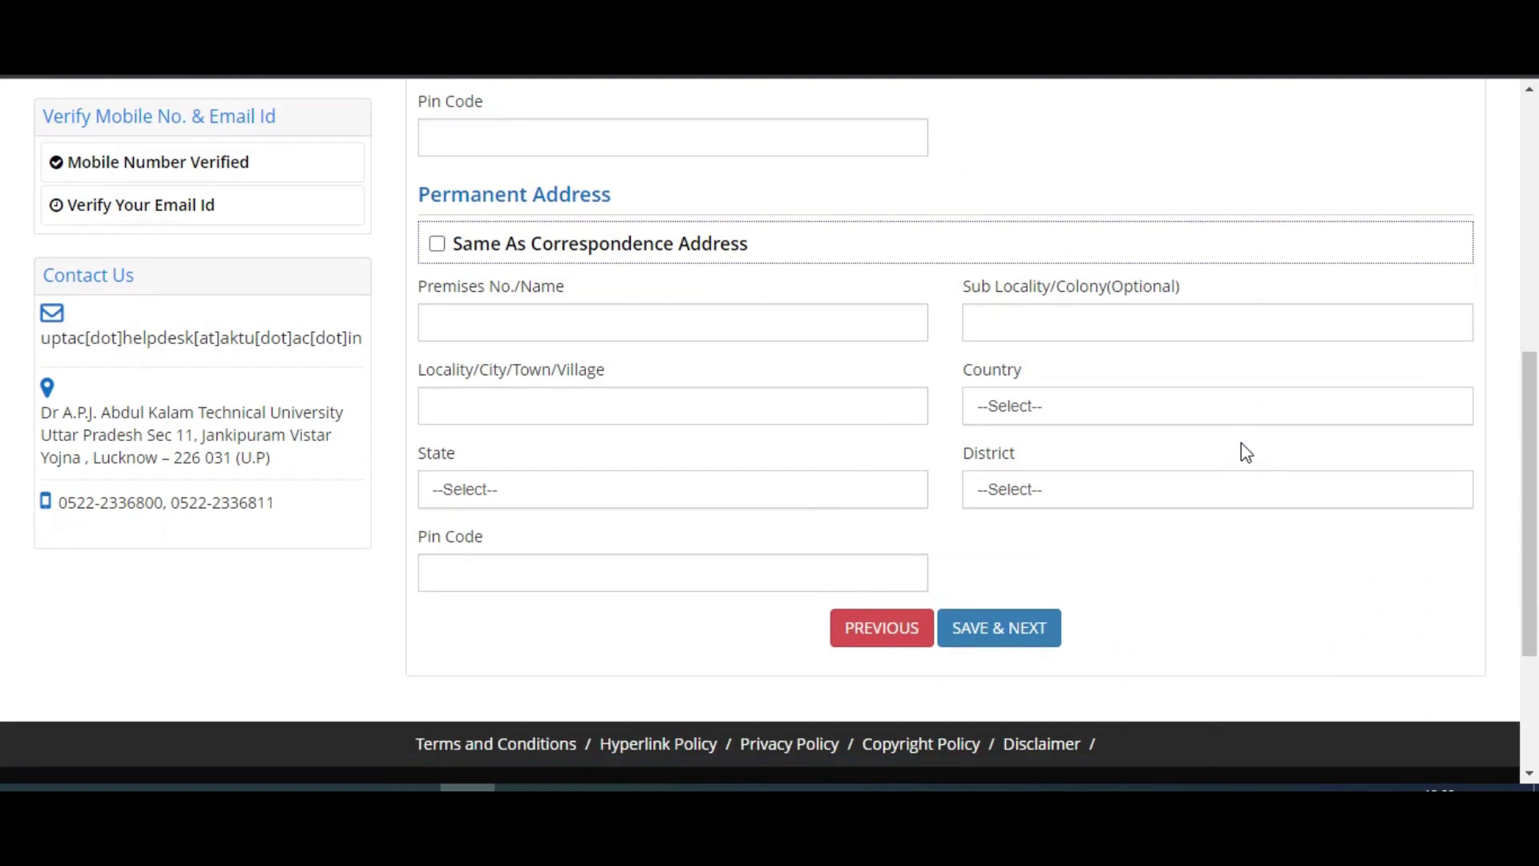
{"action": "scroll", "coordinate": [1287, 608], "scroll_direction": "up", "scroll_amount": 1}
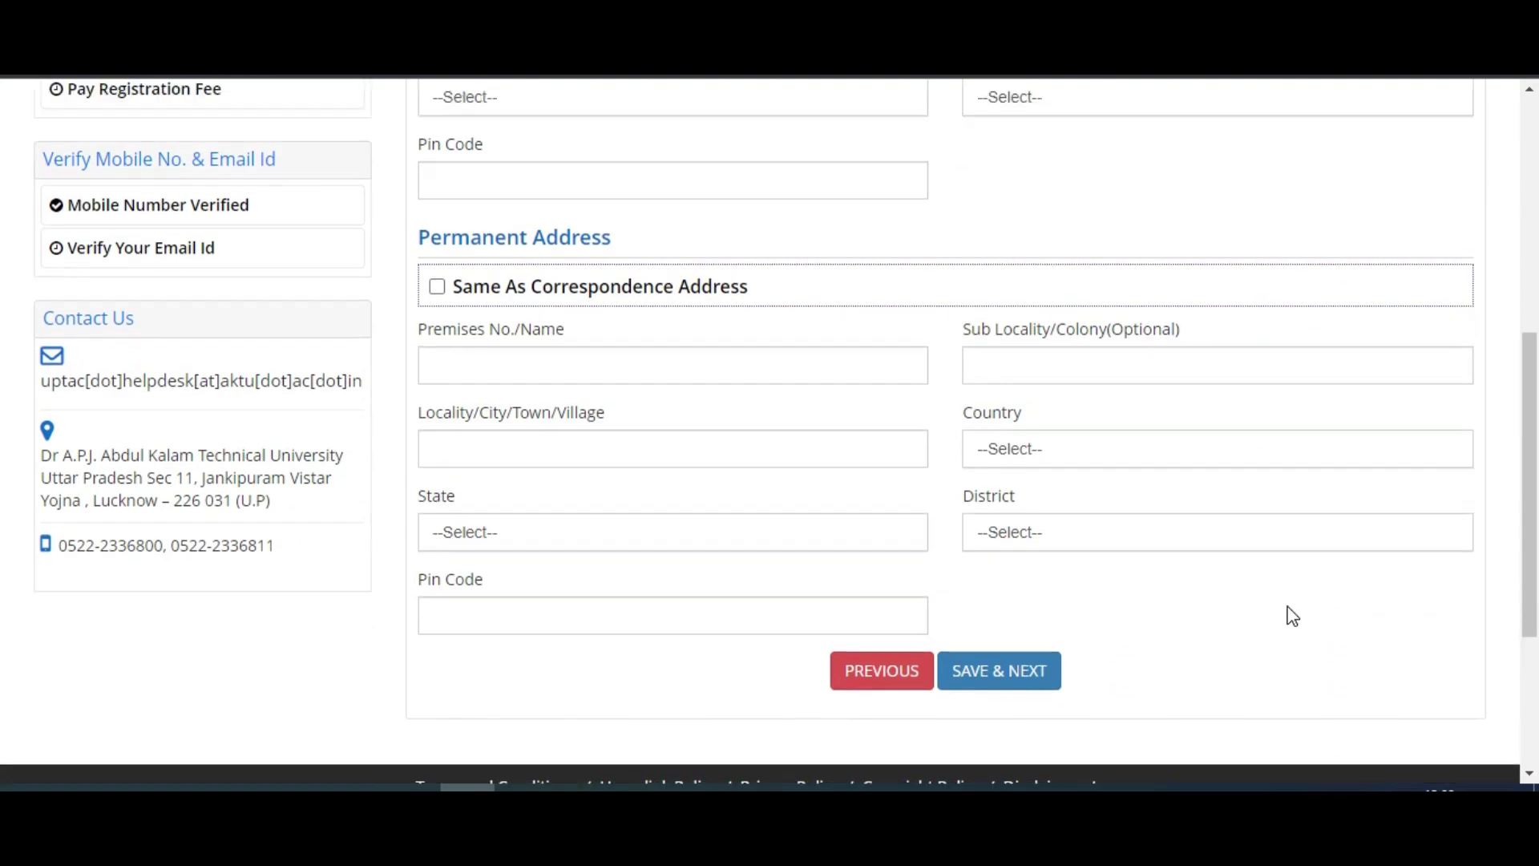
{"action": "scroll", "coordinate": [1292, 615], "scroll_direction": "up", "scroll_amount": 4}
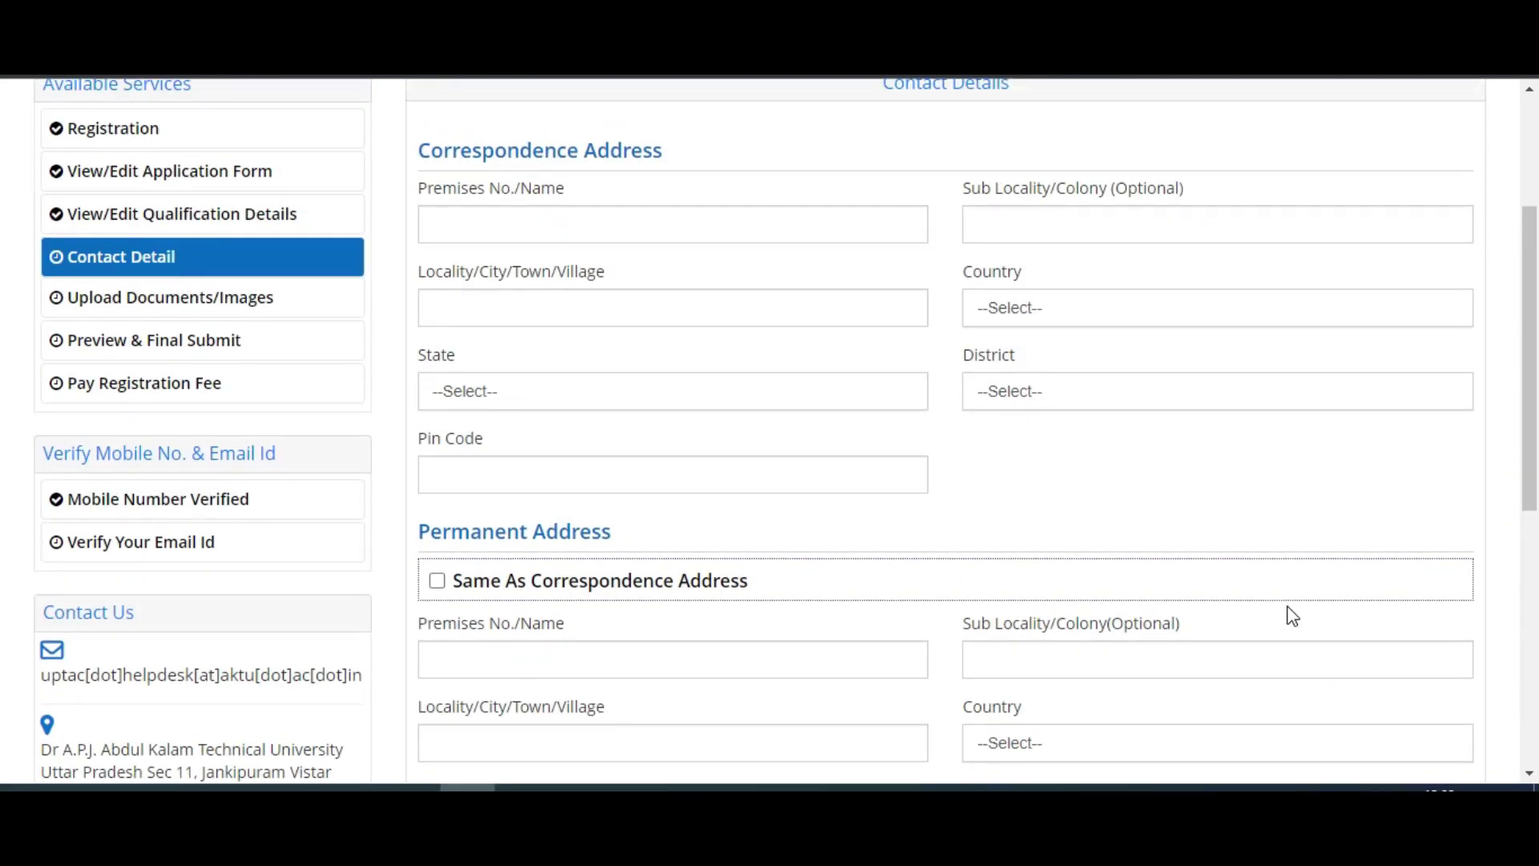
{"action": "scroll", "coordinate": [1293, 616], "scroll_direction": "up", "scroll_amount": 1}
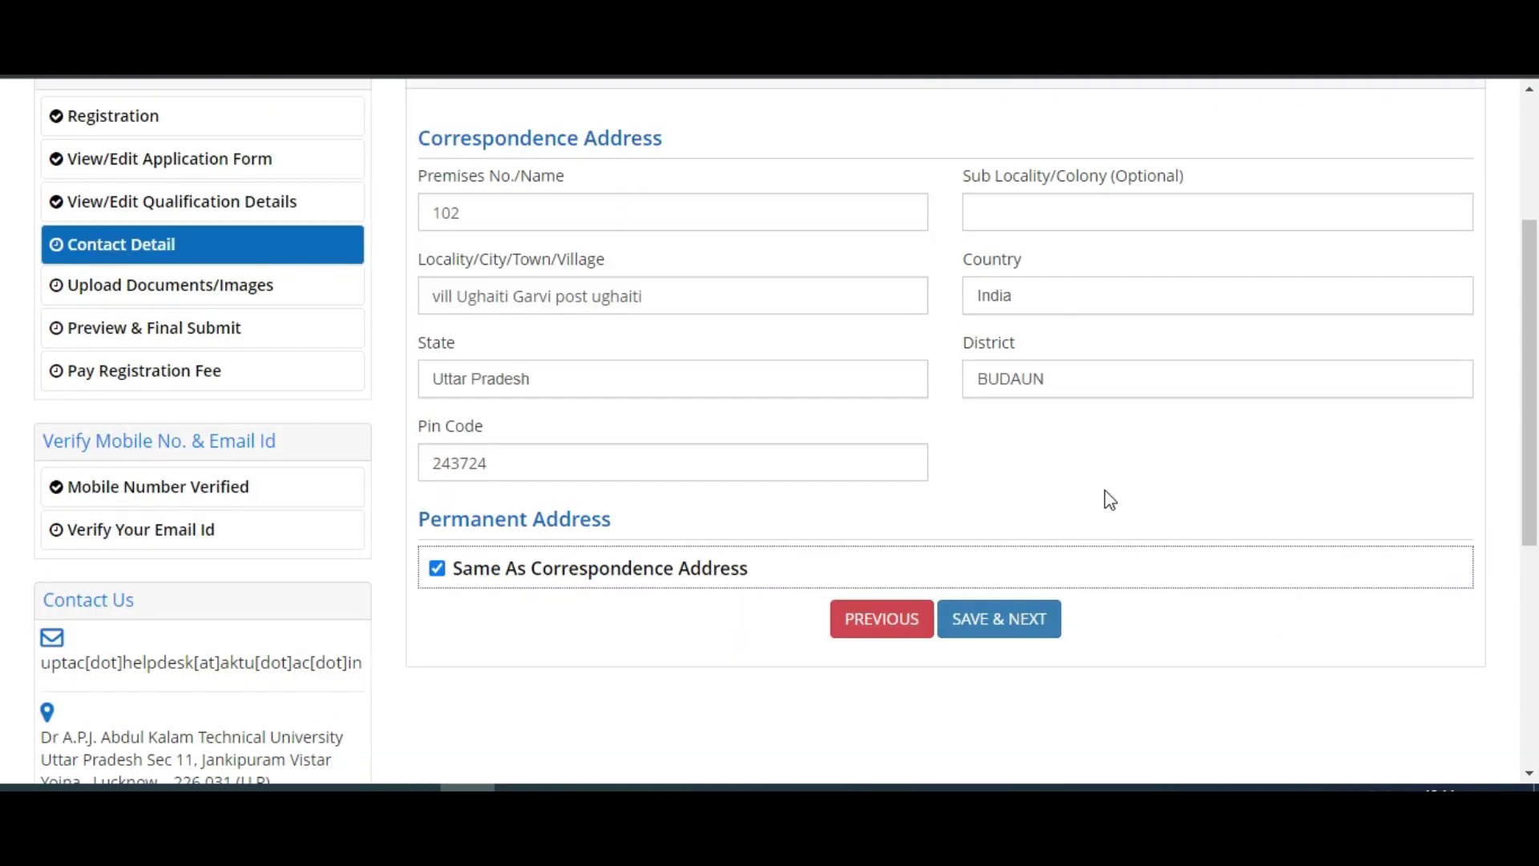
{"action": "left_click", "coordinate": [1023, 616]}
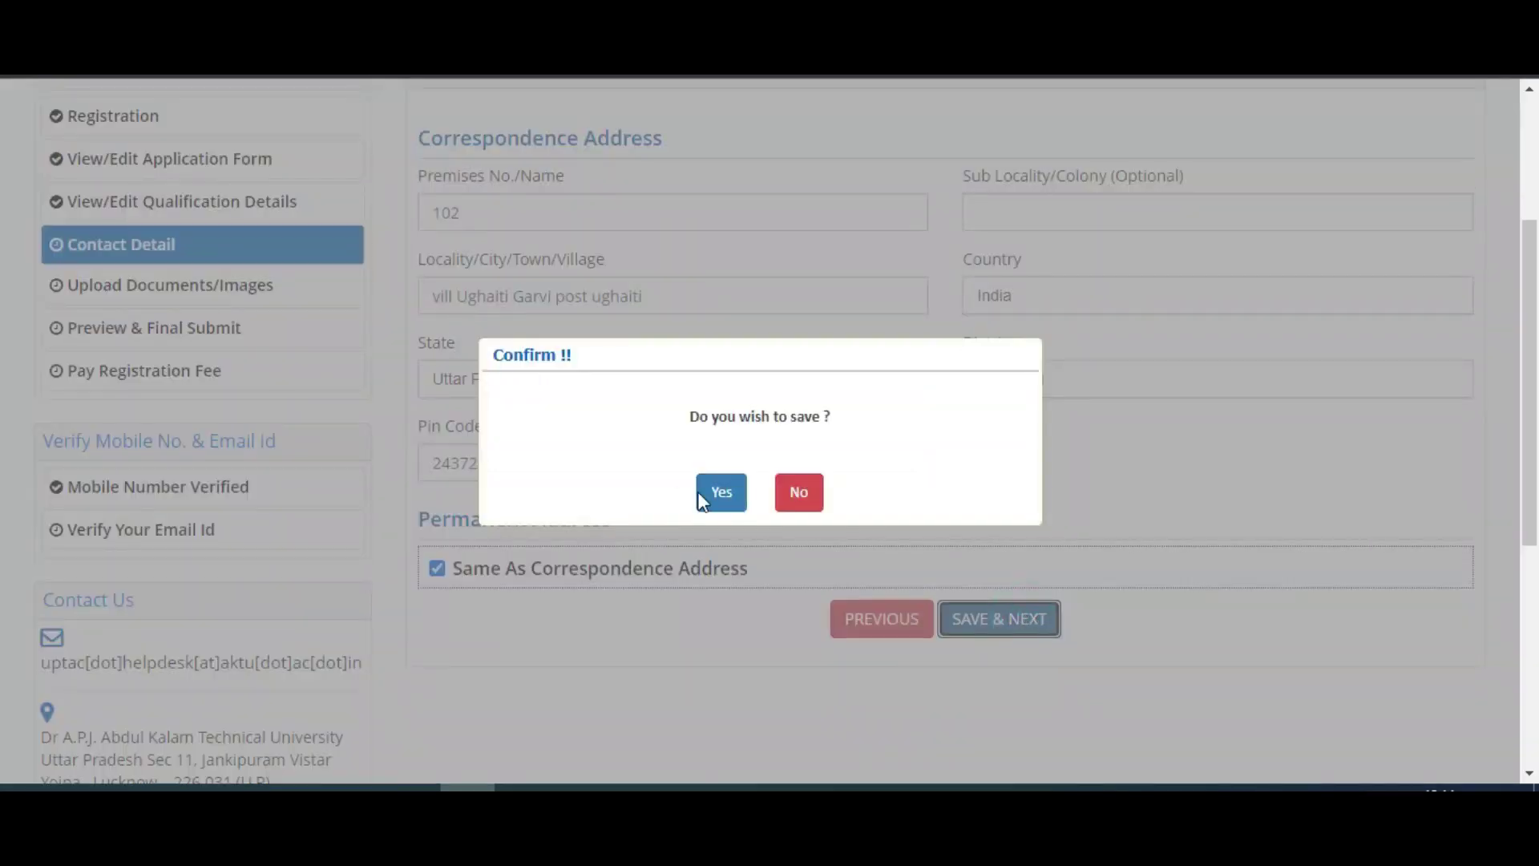
{"action": "left_click", "coordinate": [722, 503]}
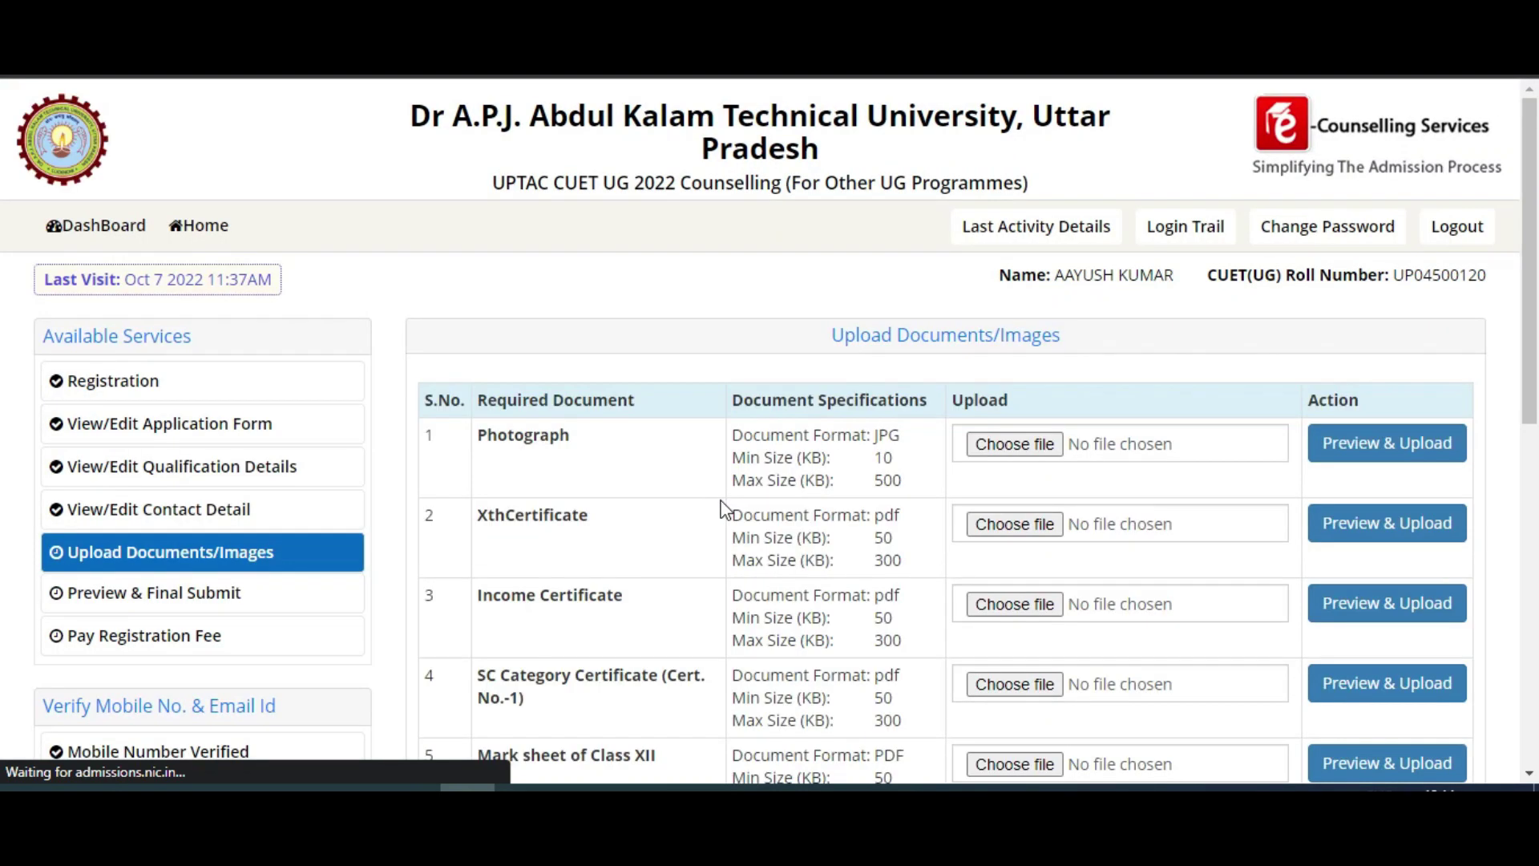
{"action": "left_click", "coordinate": [720, 503]}
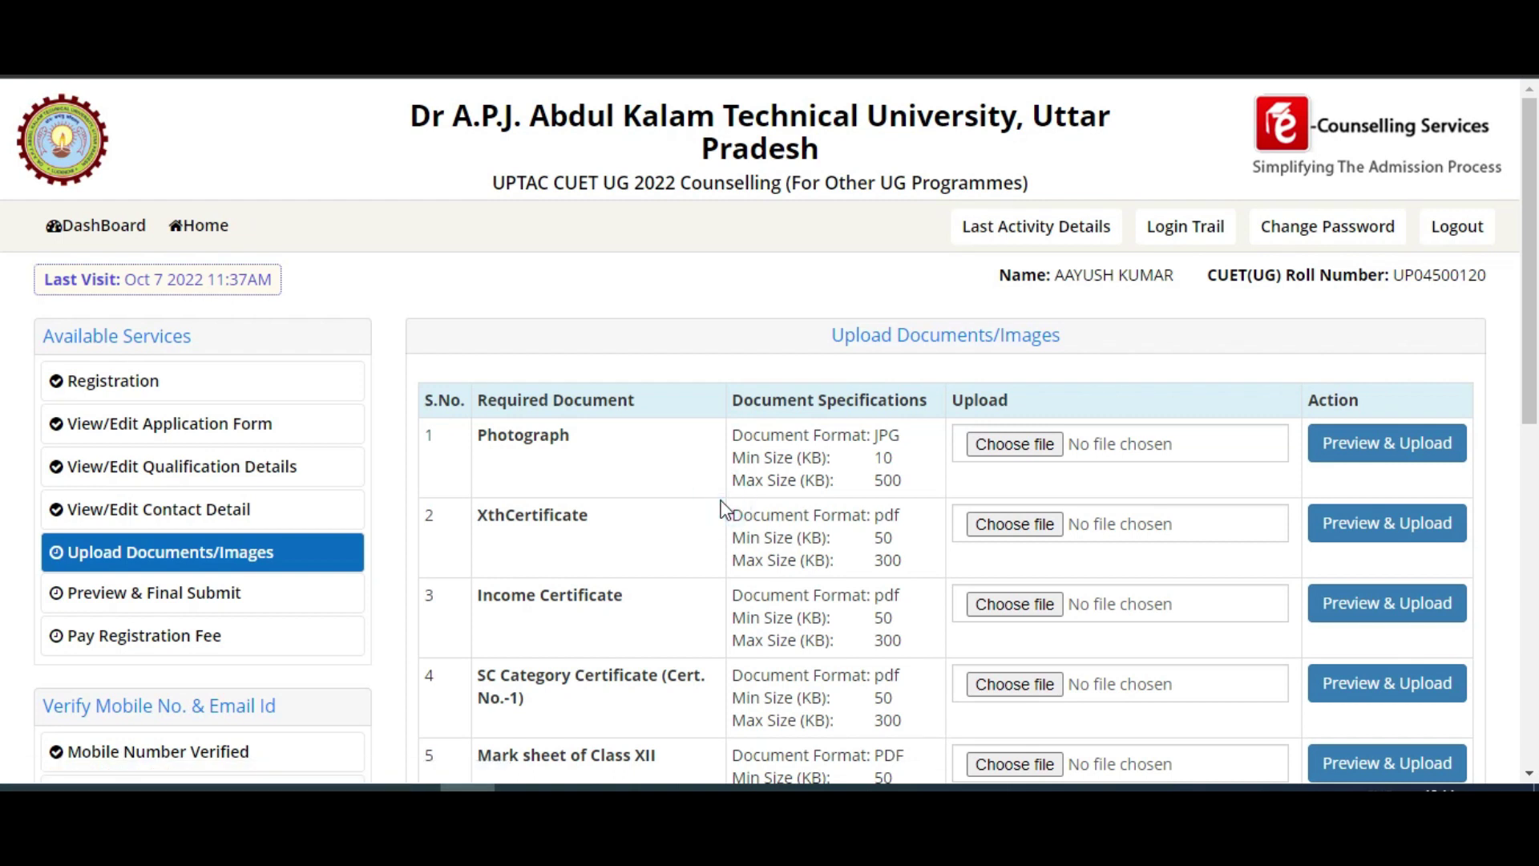
{"action": "scroll", "coordinate": [757, 335], "scroll_direction": "down", "scroll_amount": 2}
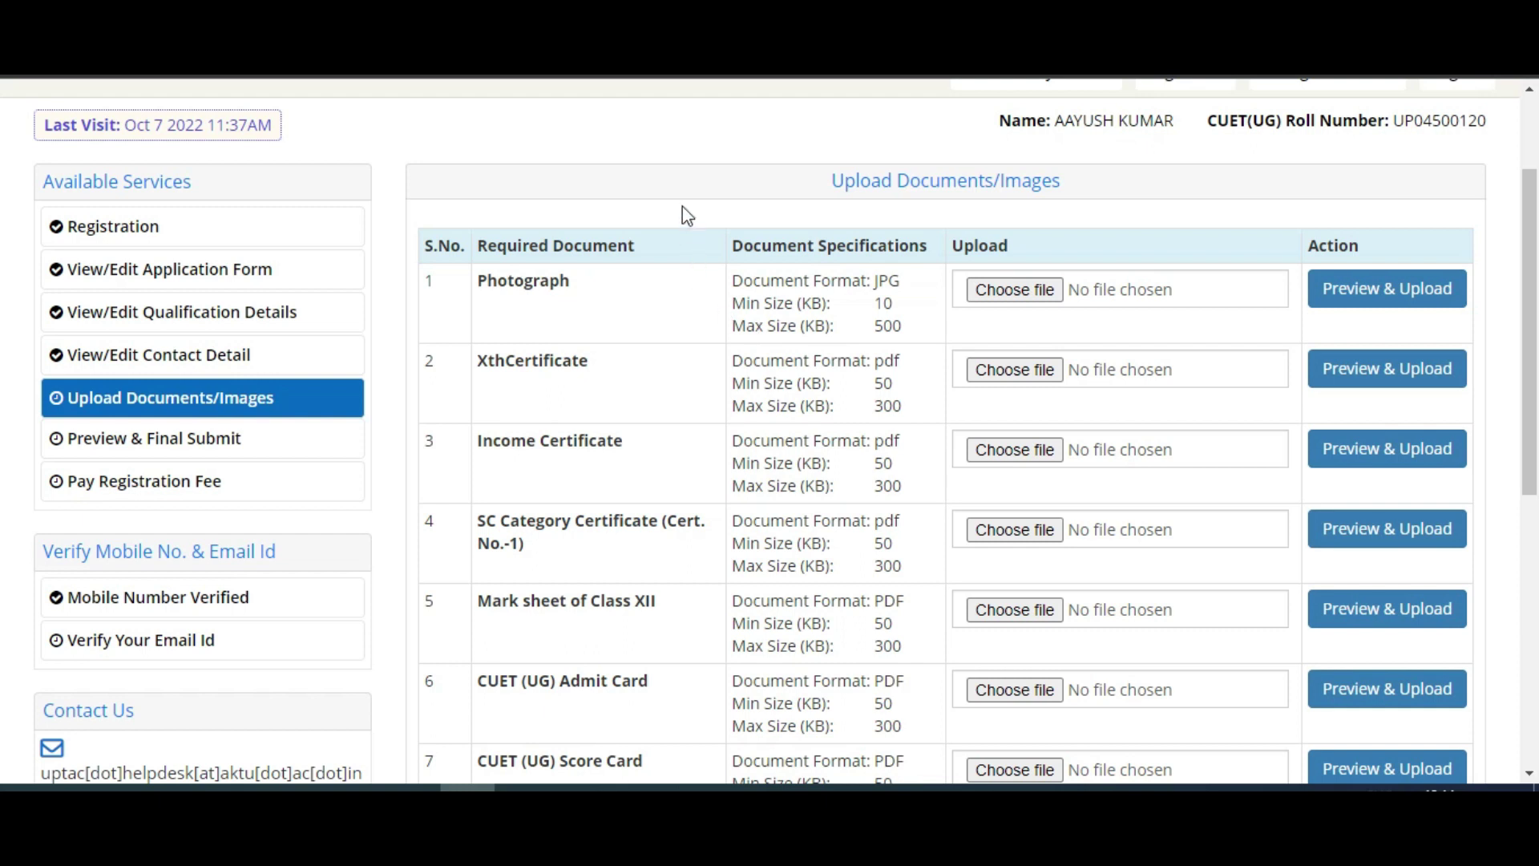
{"action": "scroll", "coordinate": [685, 218], "scroll_direction": "down", "scroll_amount": 2}
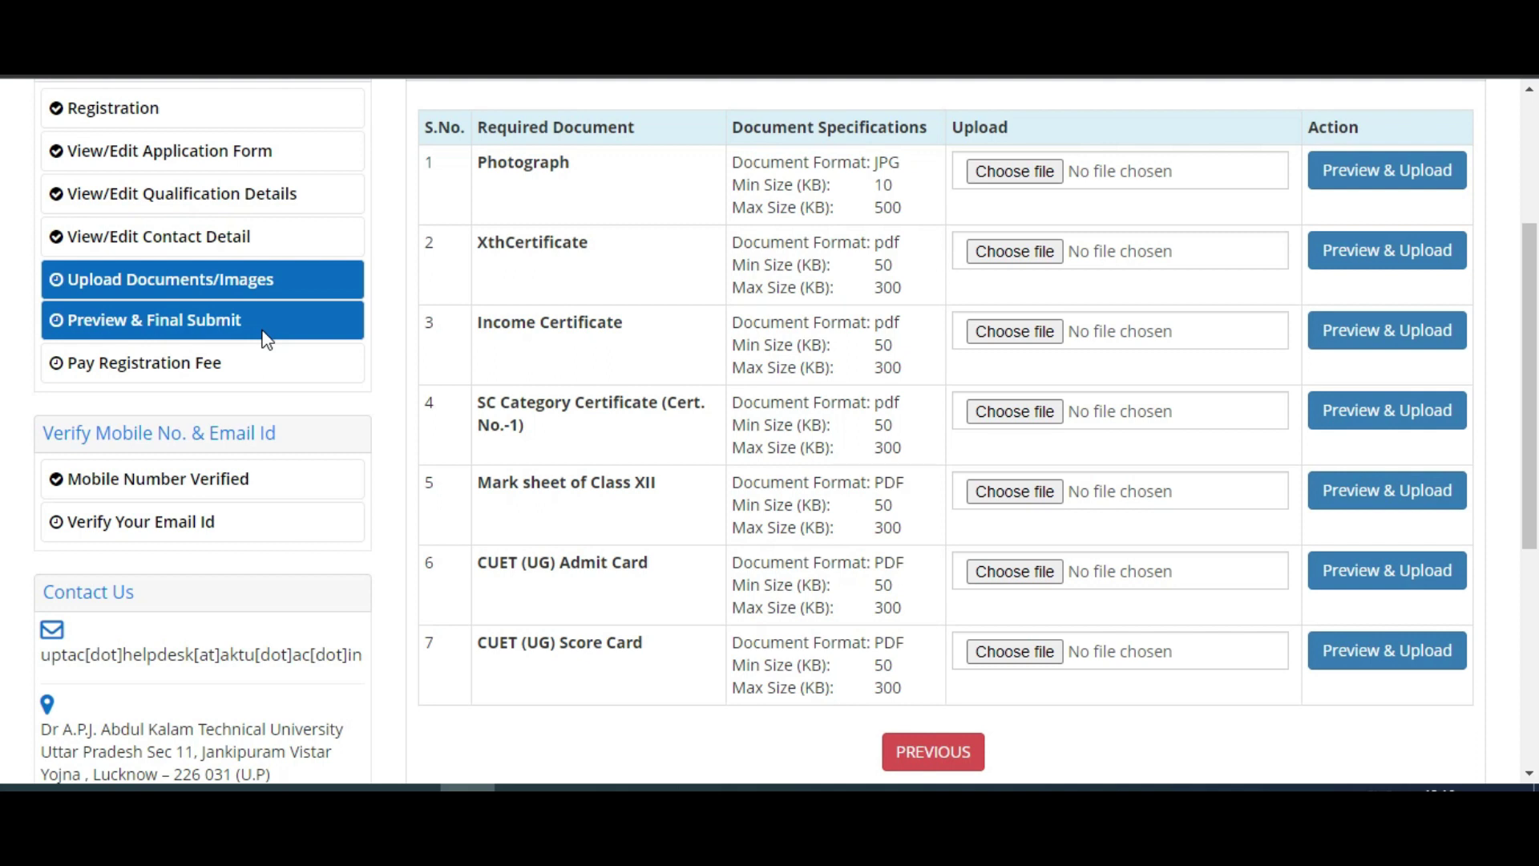
{"action": "scroll", "coordinate": [398, 558], "scroll_direction": "up", "scroll_amount": 2}
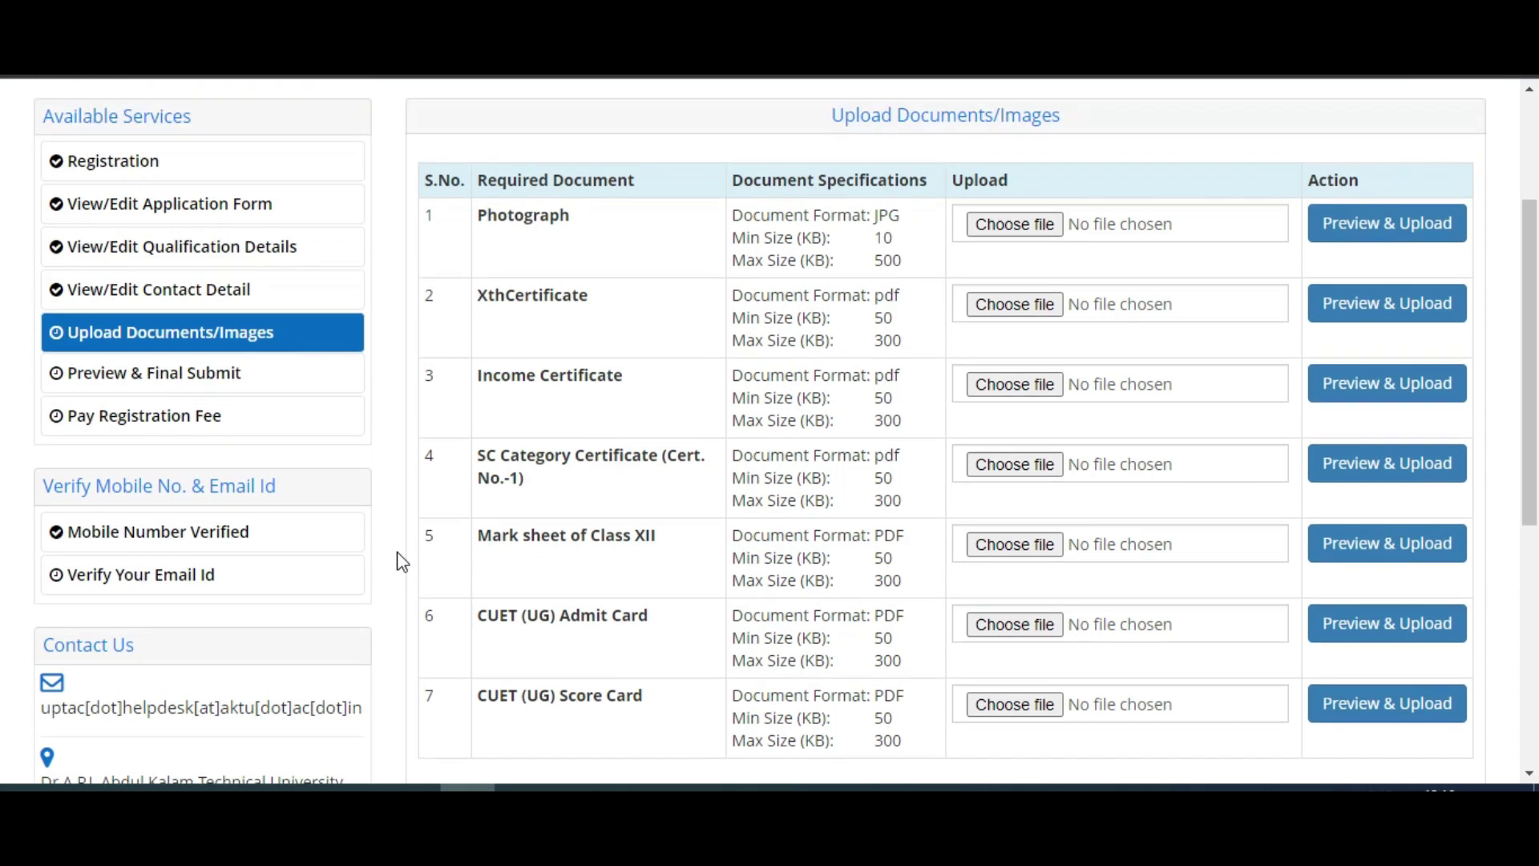
{"action": "scroll", "coordinate": [401, 560], "scroll_direction": "down", "scroll_amount": 1}
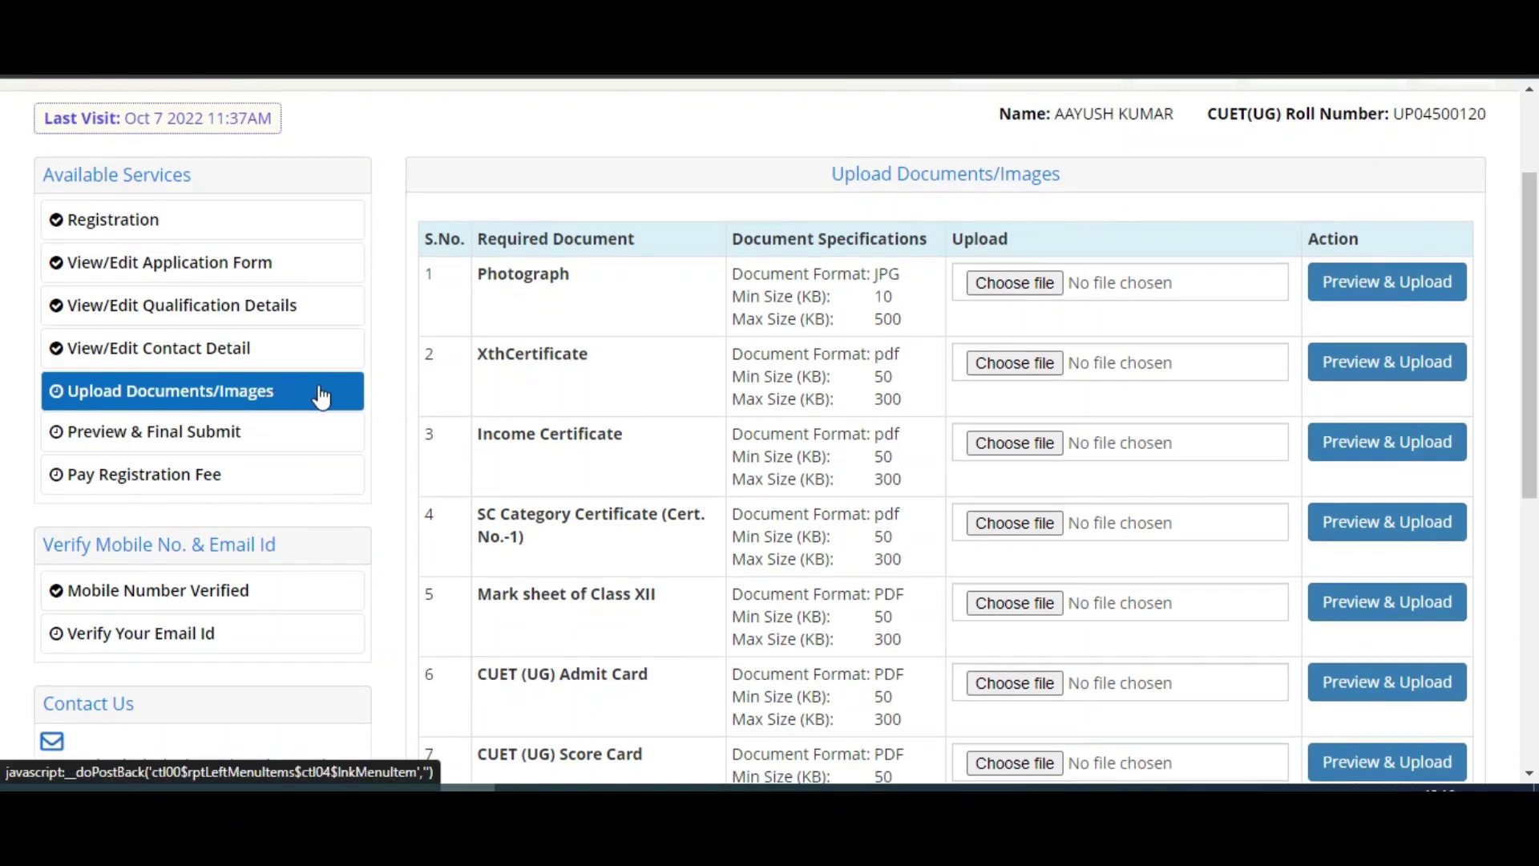